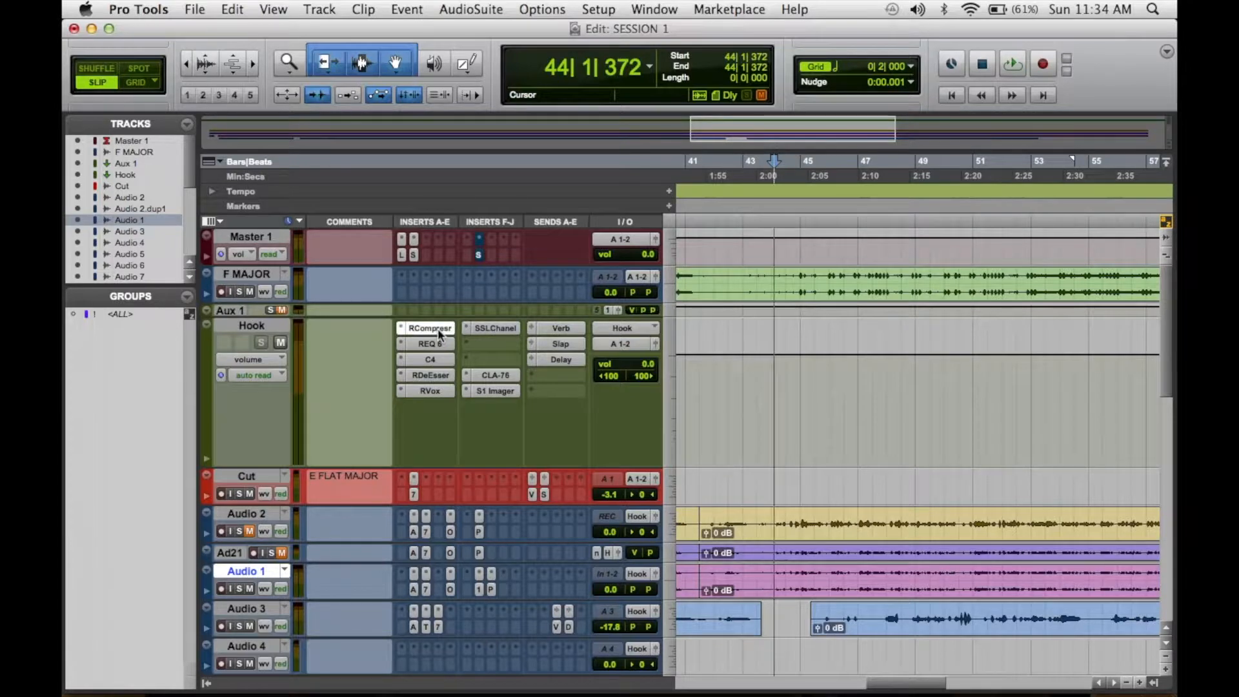
# Step: Review the RCompressor settings on the Hook track while playing back the hook, and close the plug-in
pyautogui.press('super+w')
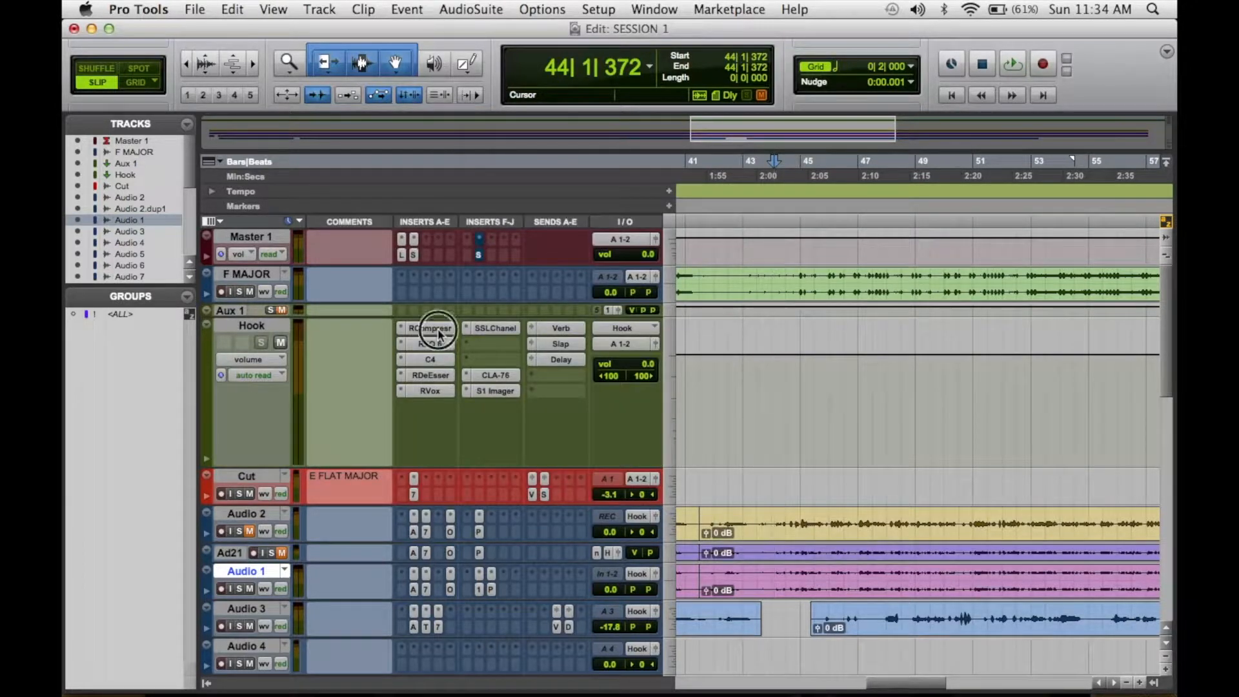
pyautogui.click(439, 333)
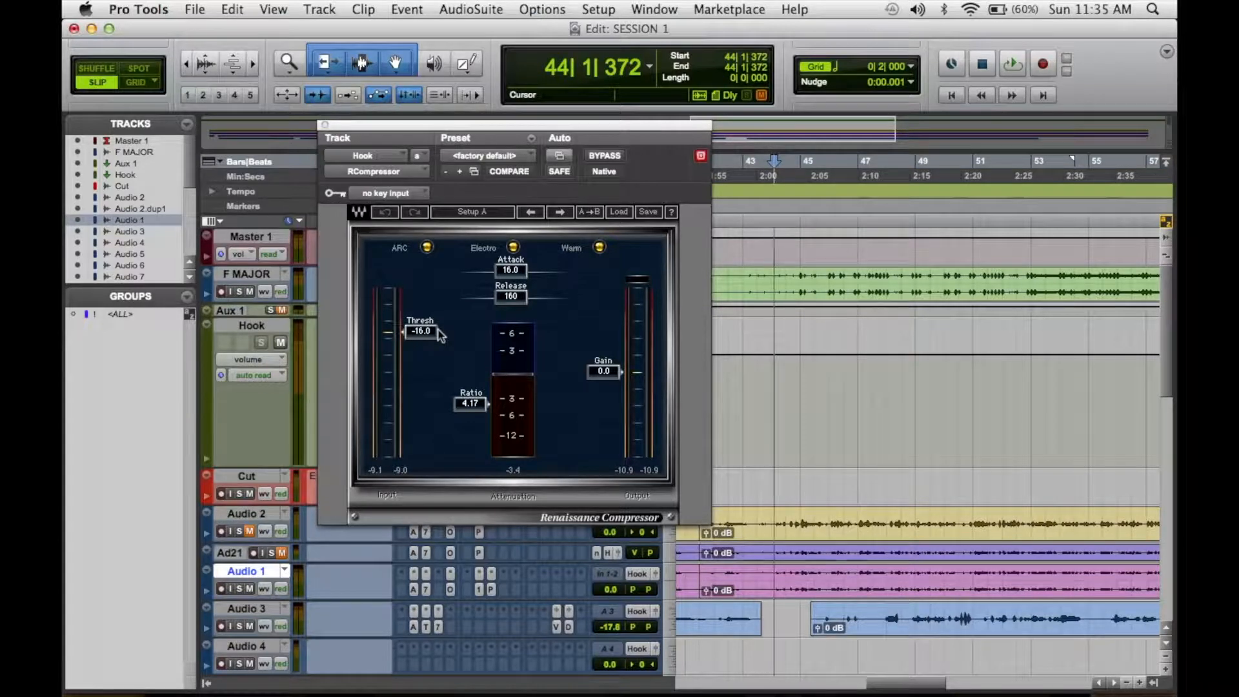
pyautogui.press('space')
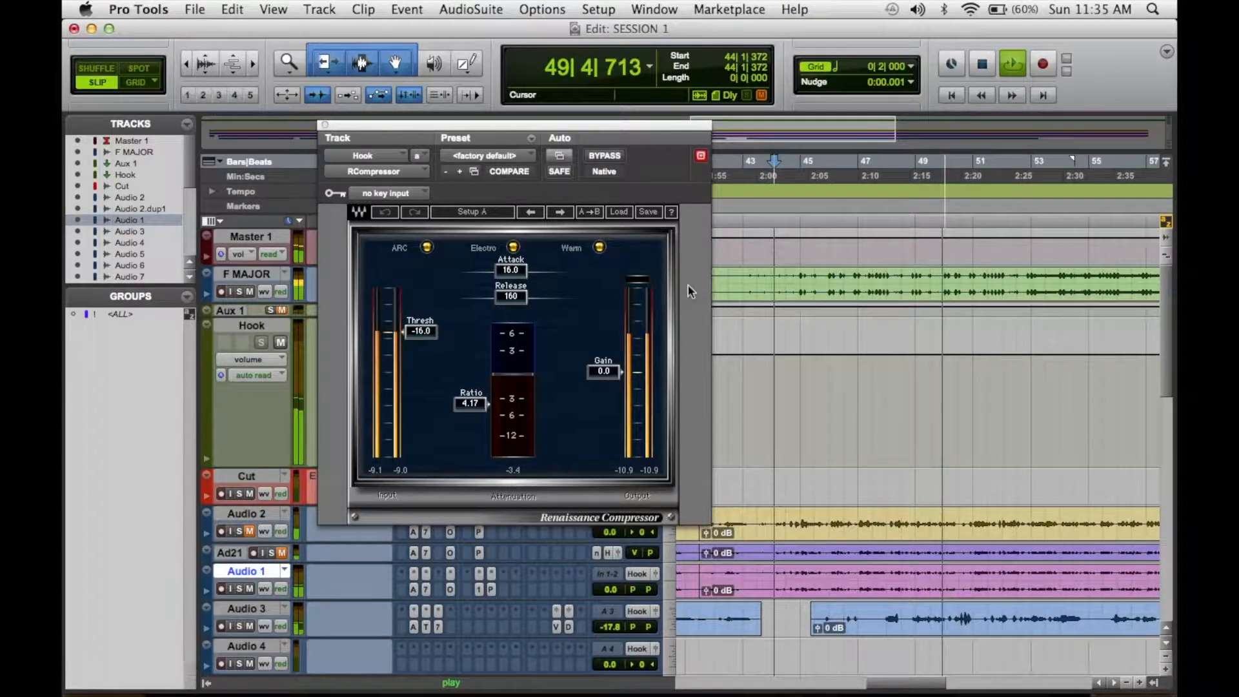
pyautogui.press('space')
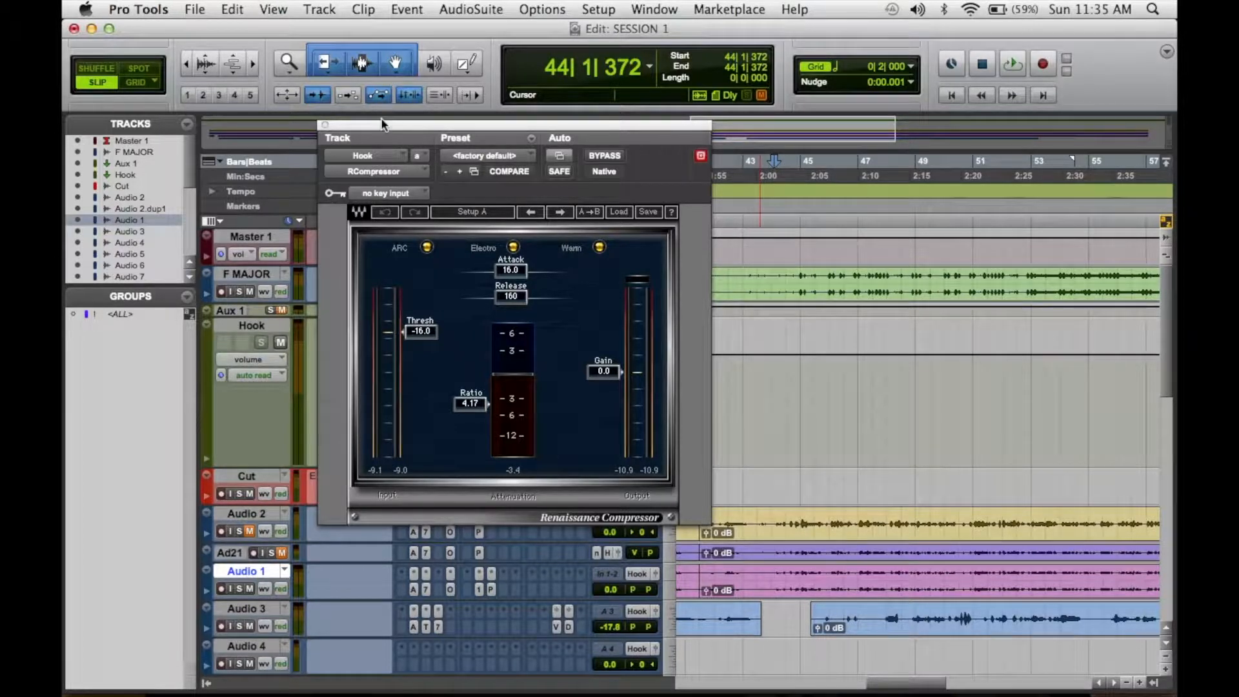
pyautogui.moveTo(381, 126); pyautogui.dragTo(450, 171)
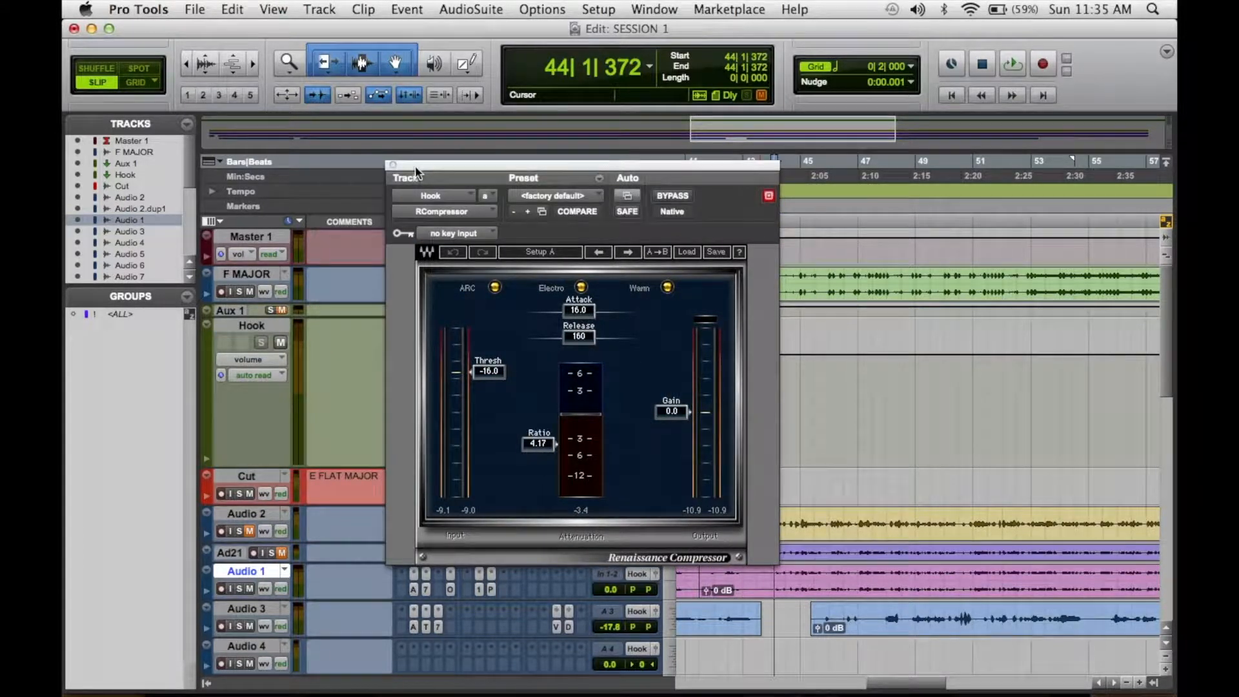
pyautogui.click(392, 165)
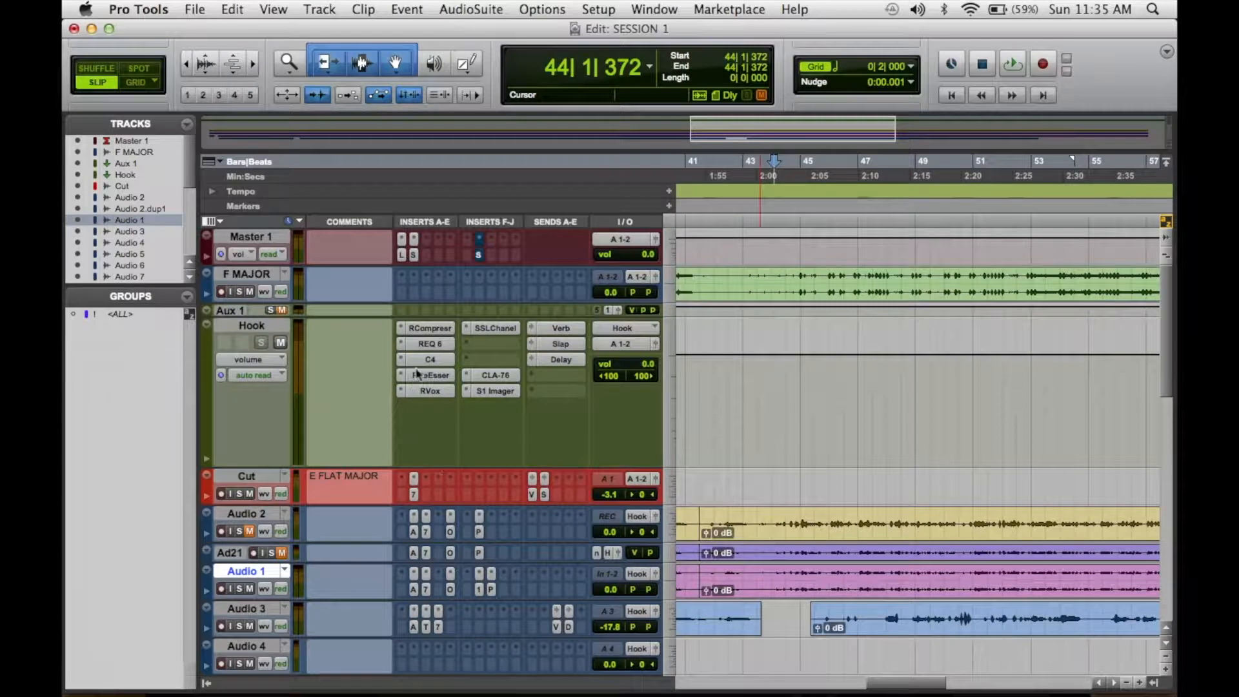
# Step: In the Hook track's REQ 6, switch off band 4 and set it to 2277 Hz, gain -2.2 and Q 1.33
pyautogui.click(416, 345)
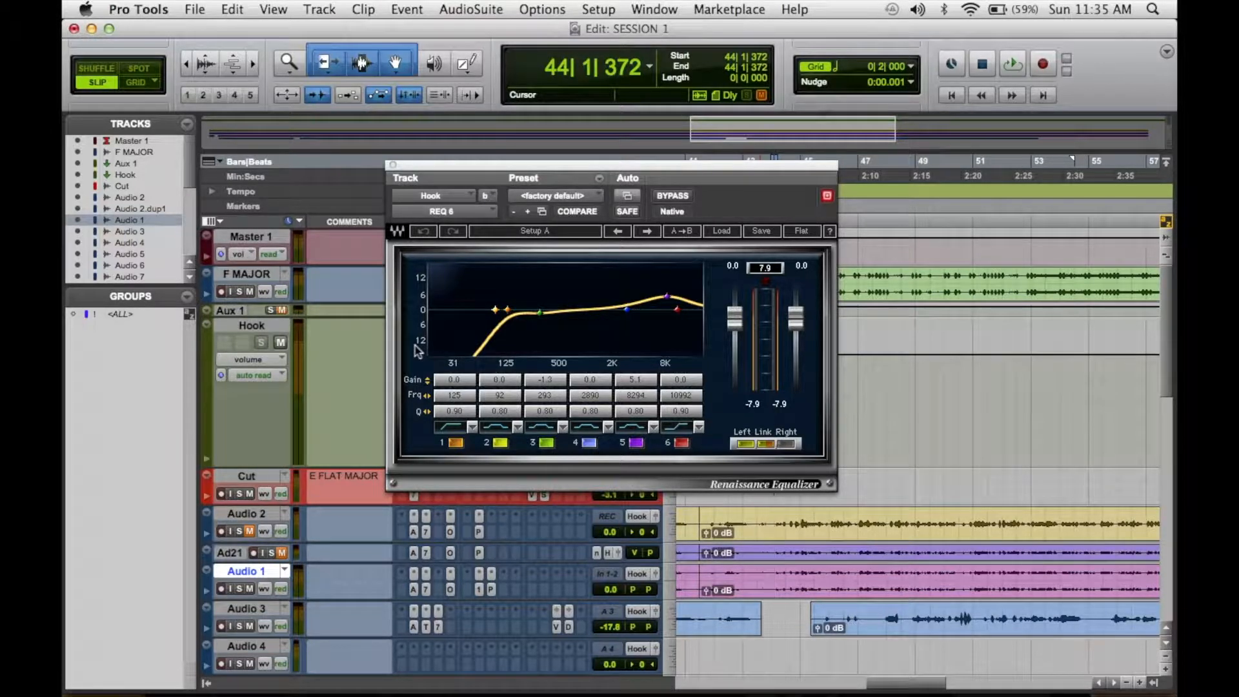
pyautogui.doubleClick(626, 310)
pyautogui.click(587, 400)
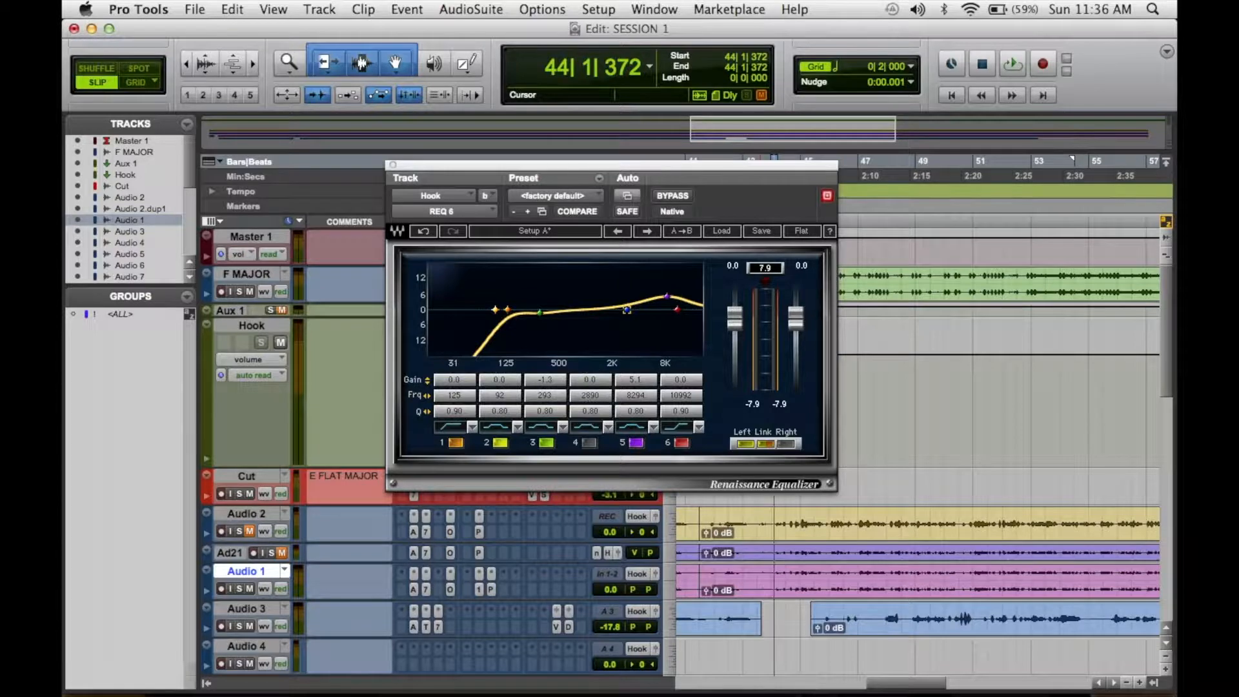
pyautogui.click(589, 399)
pyautogui.moveTo(588, 400)
pyautogui.mouseDown()
pyautogui.moveTo(571, 400)
pyautogui.moveTo(606, 395)
pyautogui.moveTo(586, 395)
pyautogui.moveTo(590, 409)
pyautogui.moveTo(600, 410)
pyautogui.moveTo(589, 384)
pyautogui.mouseUp()
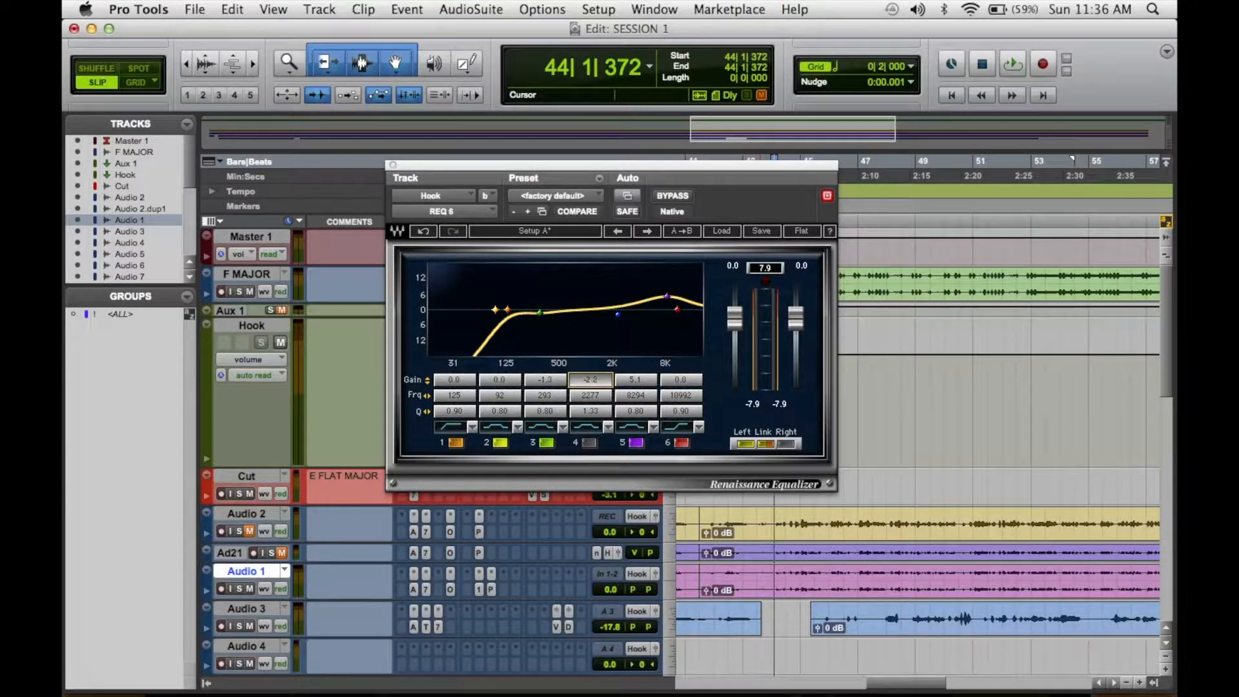
# Step: Set the Q of REQ 6 band 4 to 0.86 and switch the band on
pyautogui.click(589, 442)
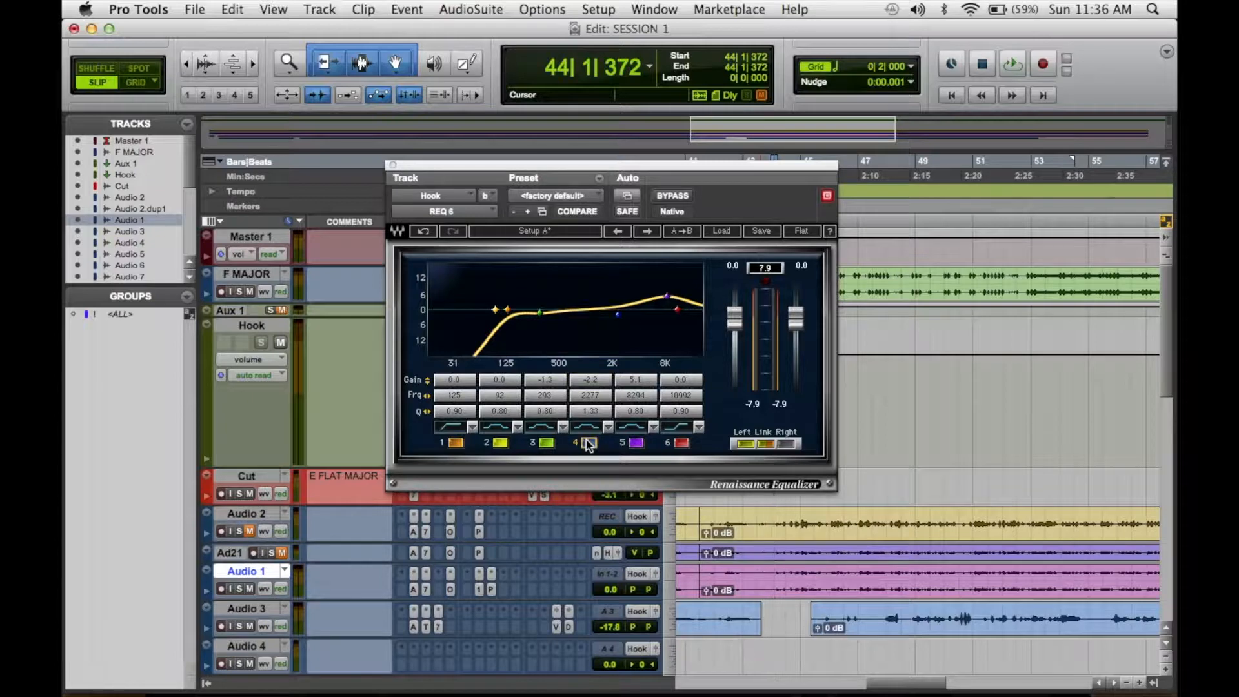
pyautogui.moveTo(590, 410); pyautogui.dragTo(590, 423)
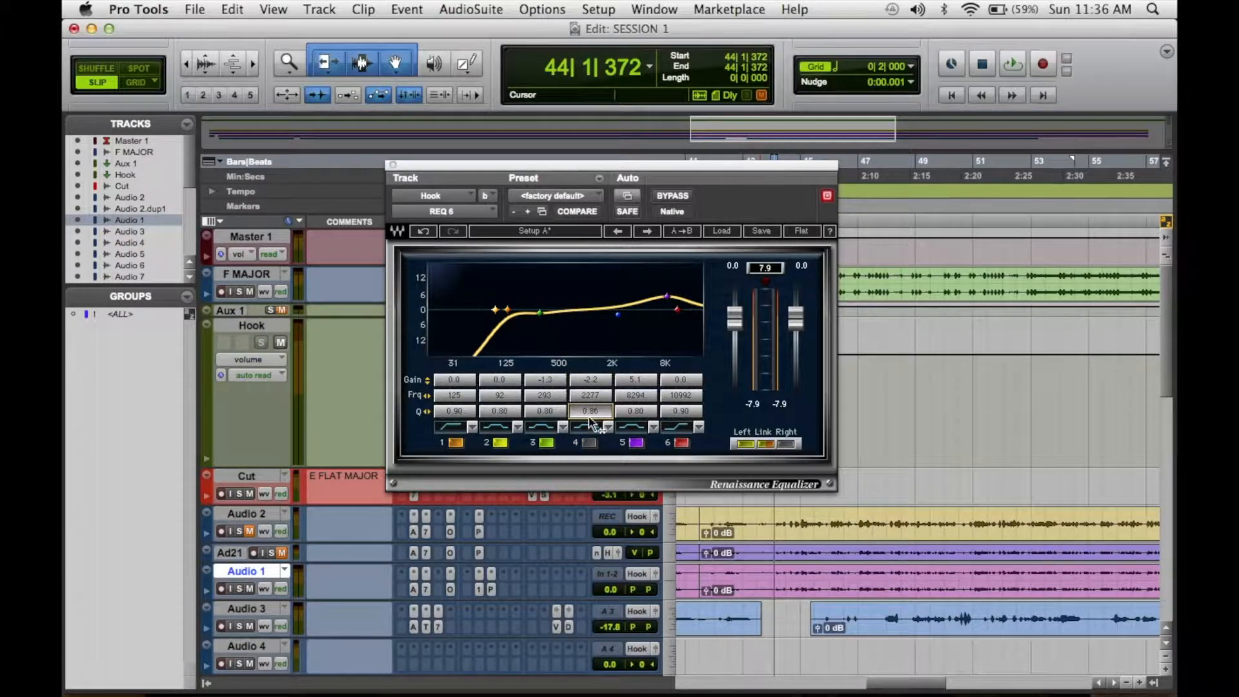
pyautogui.click(589, 443)
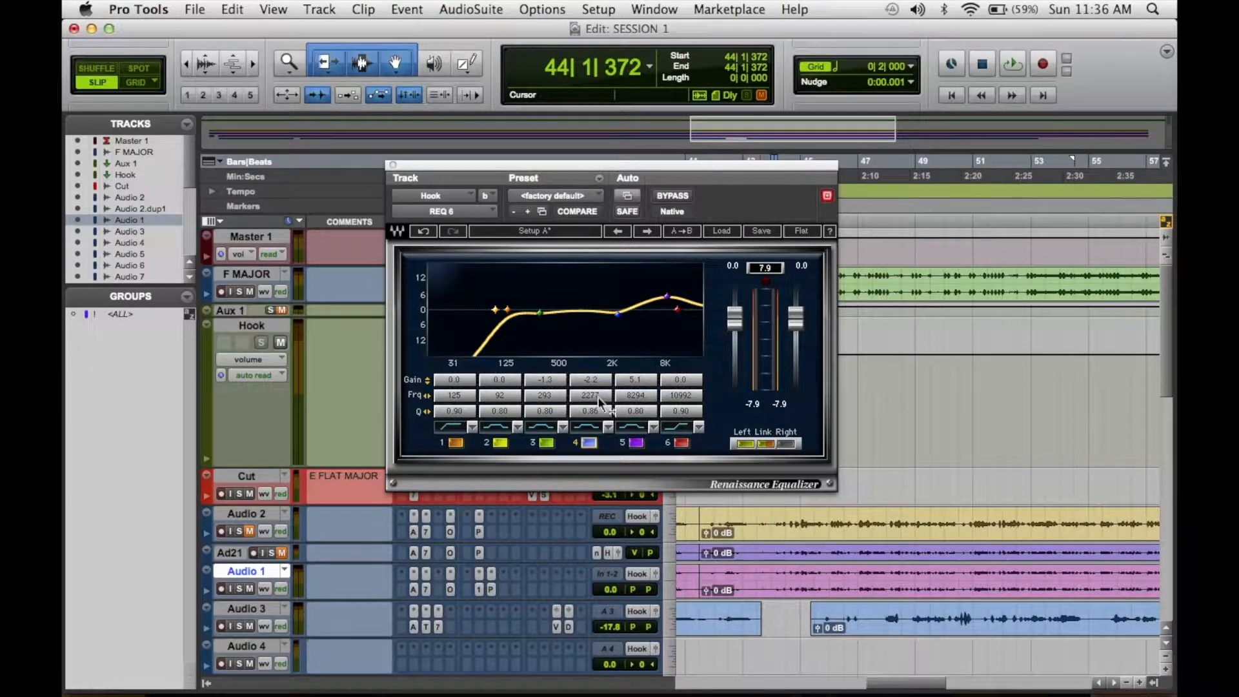
# Step: Deepen the cut of REQ 6 band 4 by setting its gain to -5.3
pyautogui.click(596, 386)
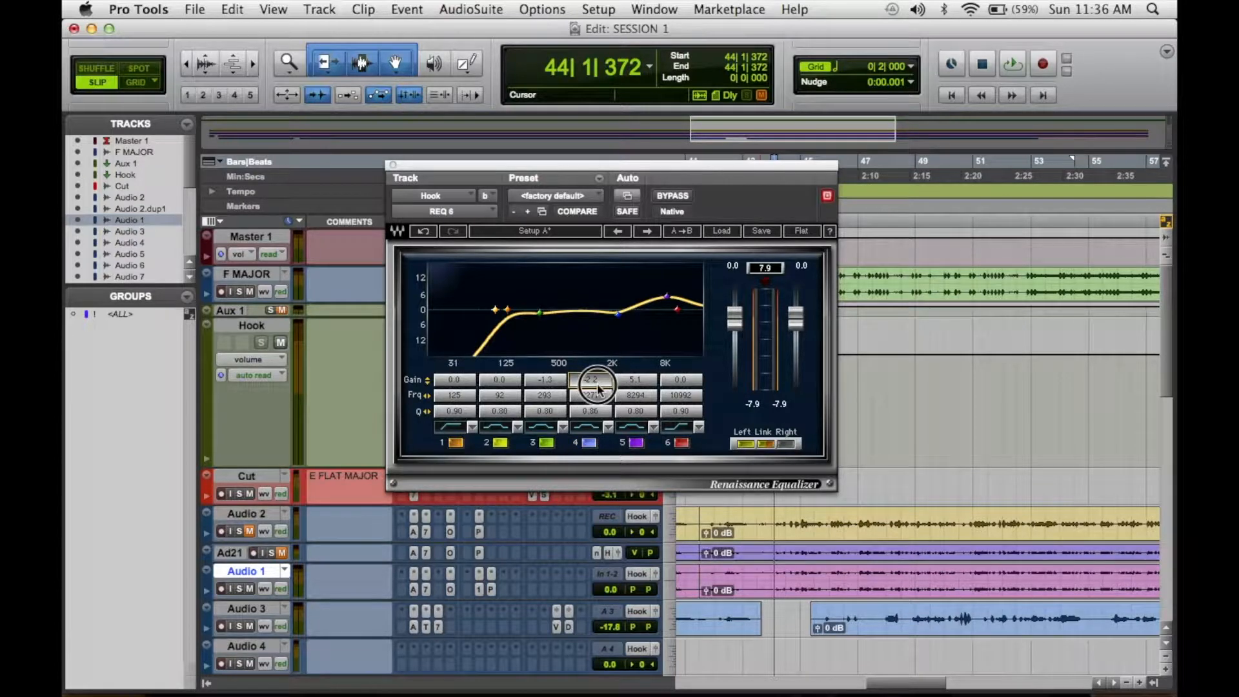
pyautogui.doubleClick(594, 384)
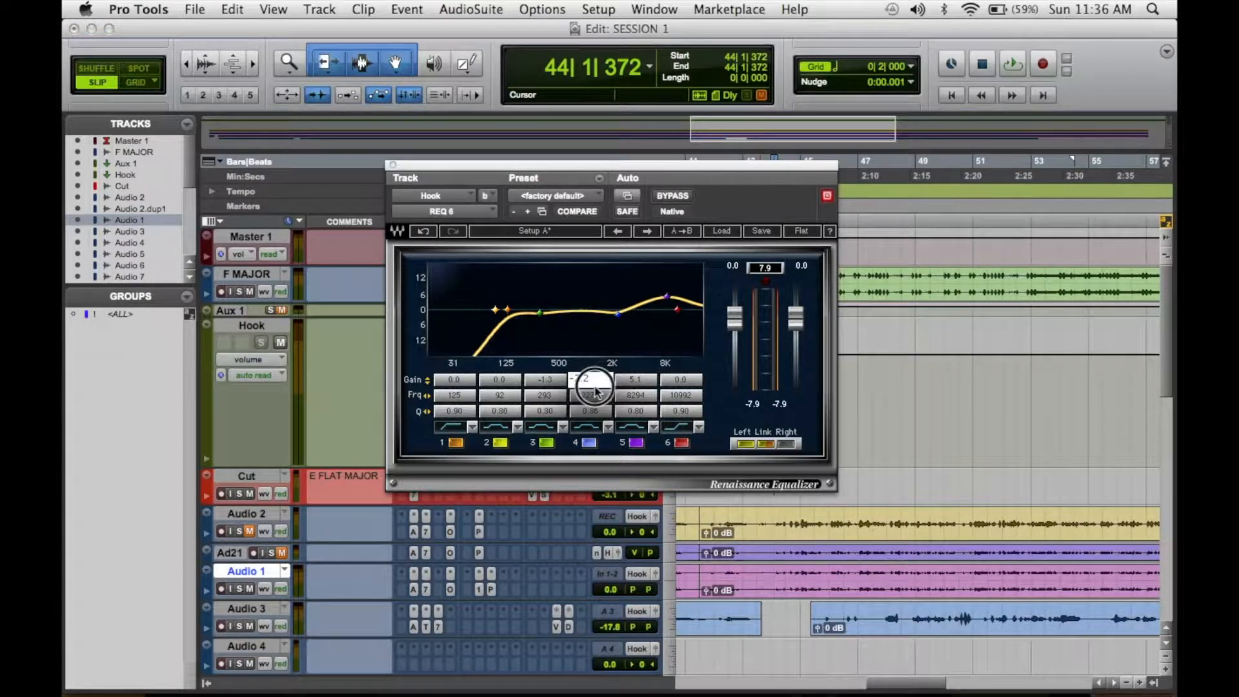
pyautogui.click(594, 380)
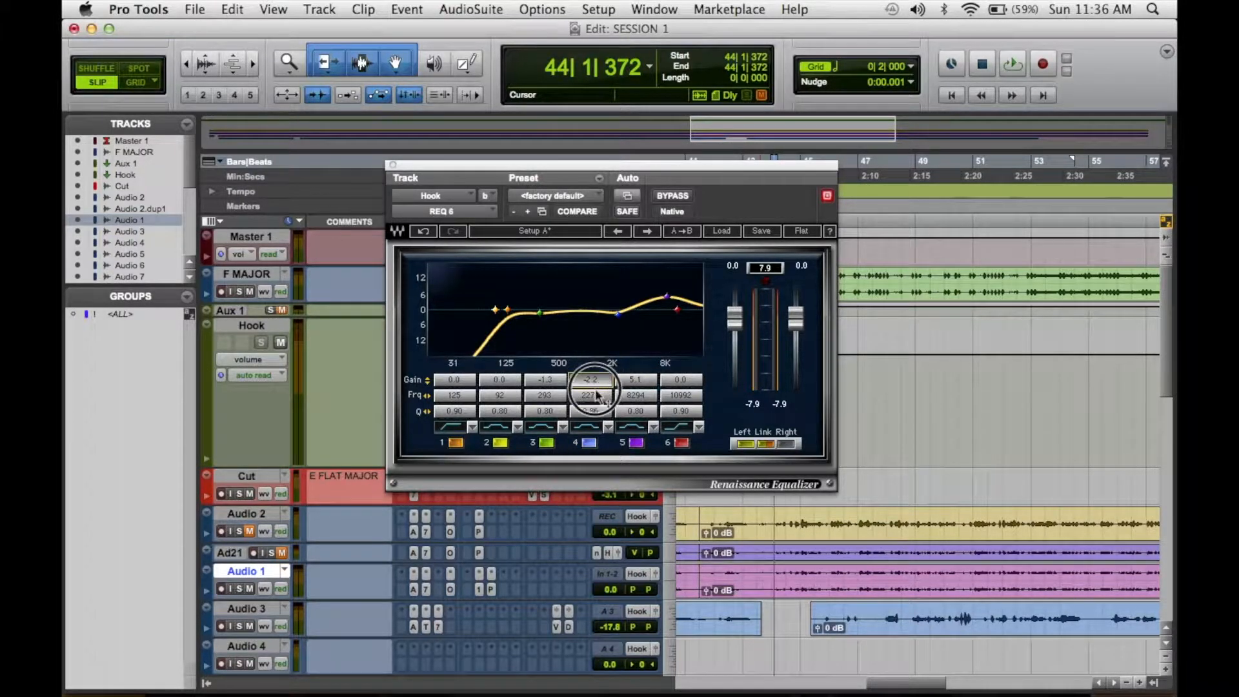
pyautogui.moveTo(593, 387); pyautogui.dragTo(594, 409)
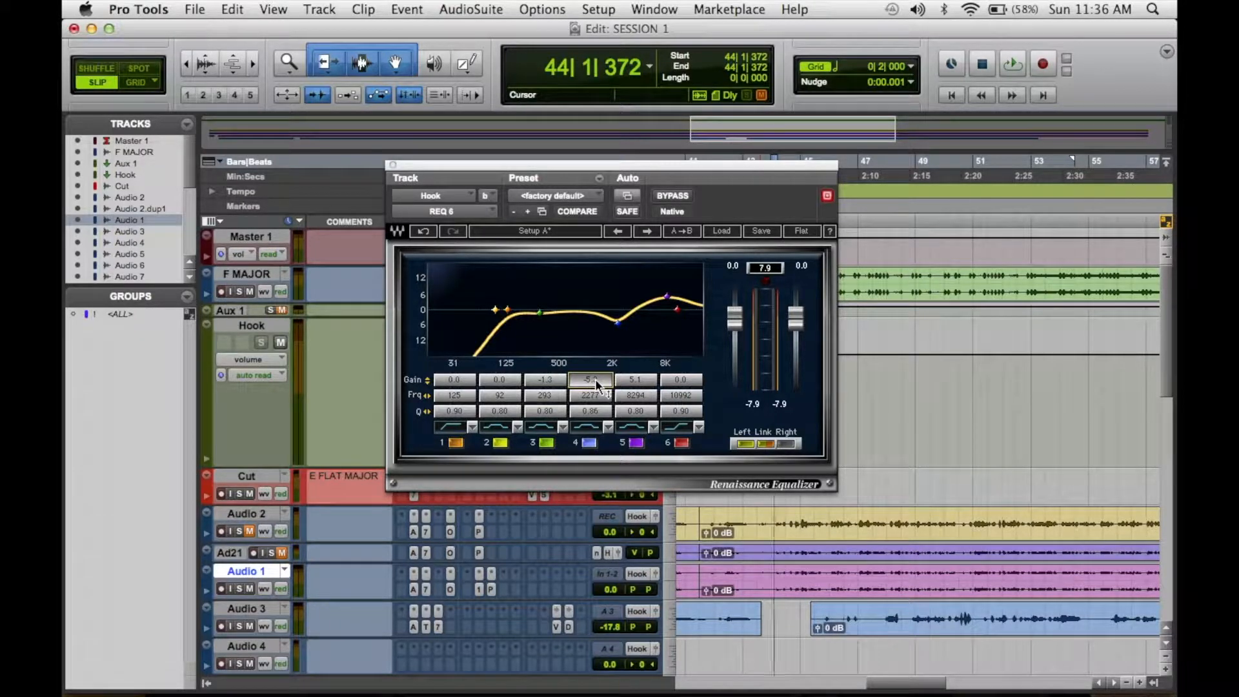
# Step: Play the hook, set the gain of REQ 6 band 5 to 3.2, and close the equalizer after stopping playback
pyautogui.press('space')
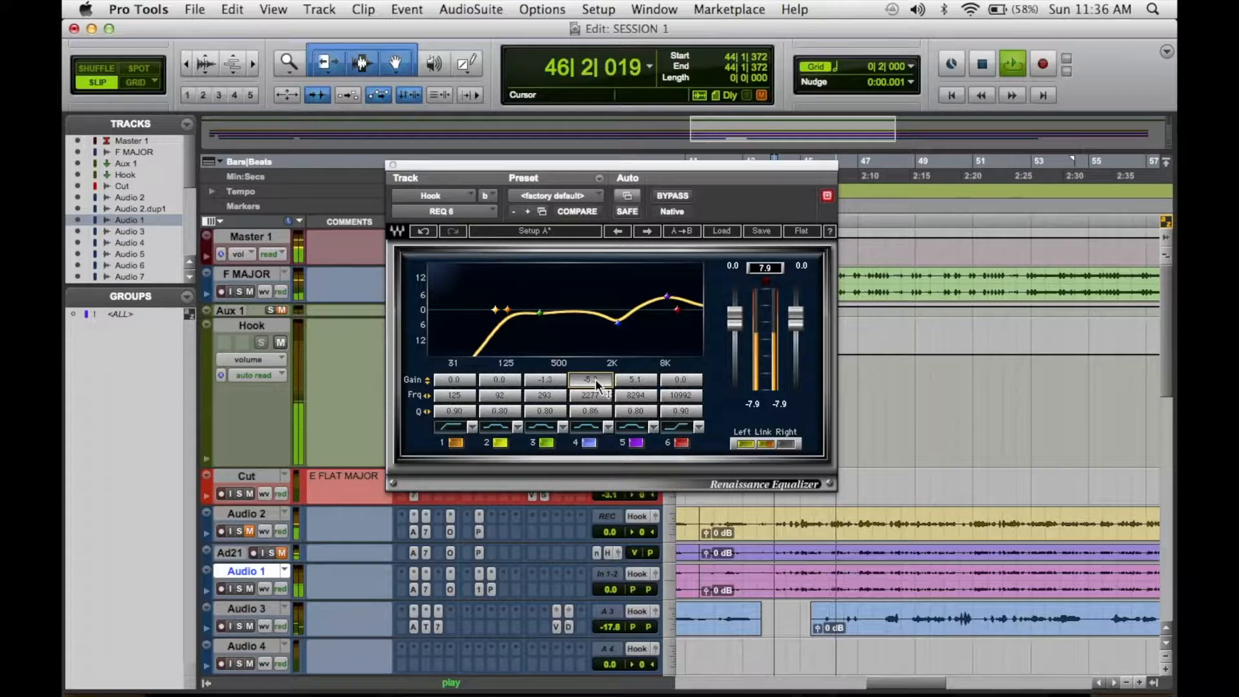
pyautogui.moveTo(629, 382); pyautogui.dragTo(629, 398)
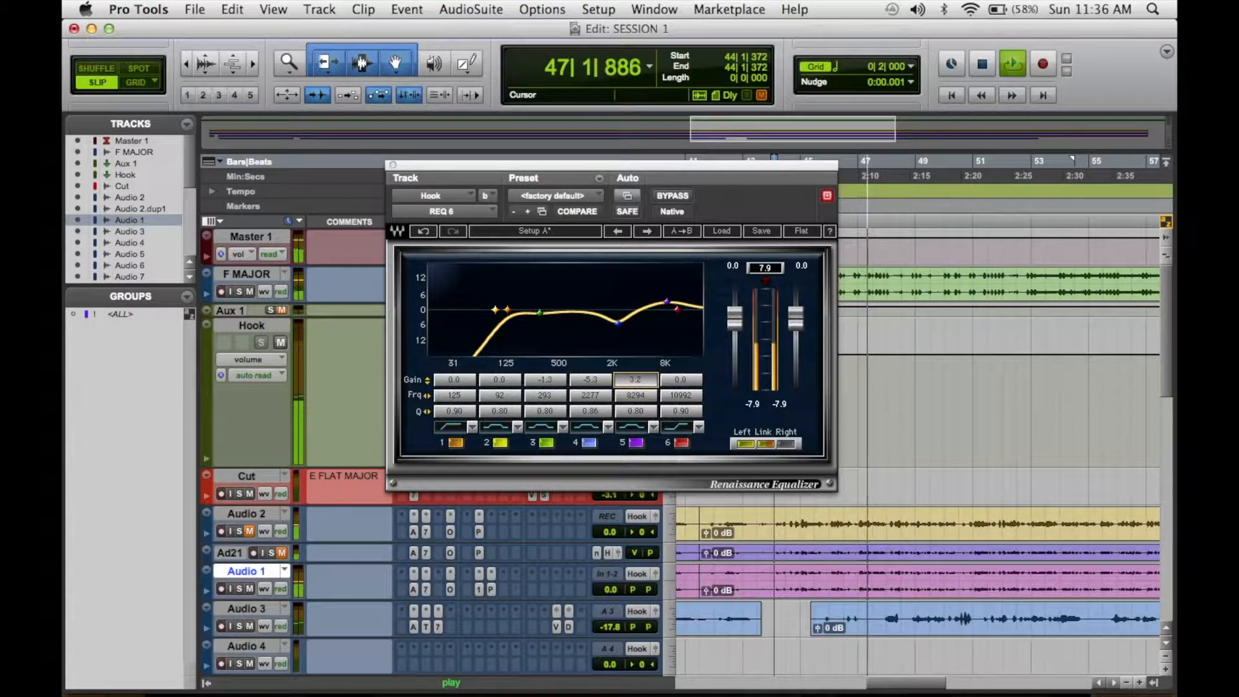
pyautogui.click(626, 380)
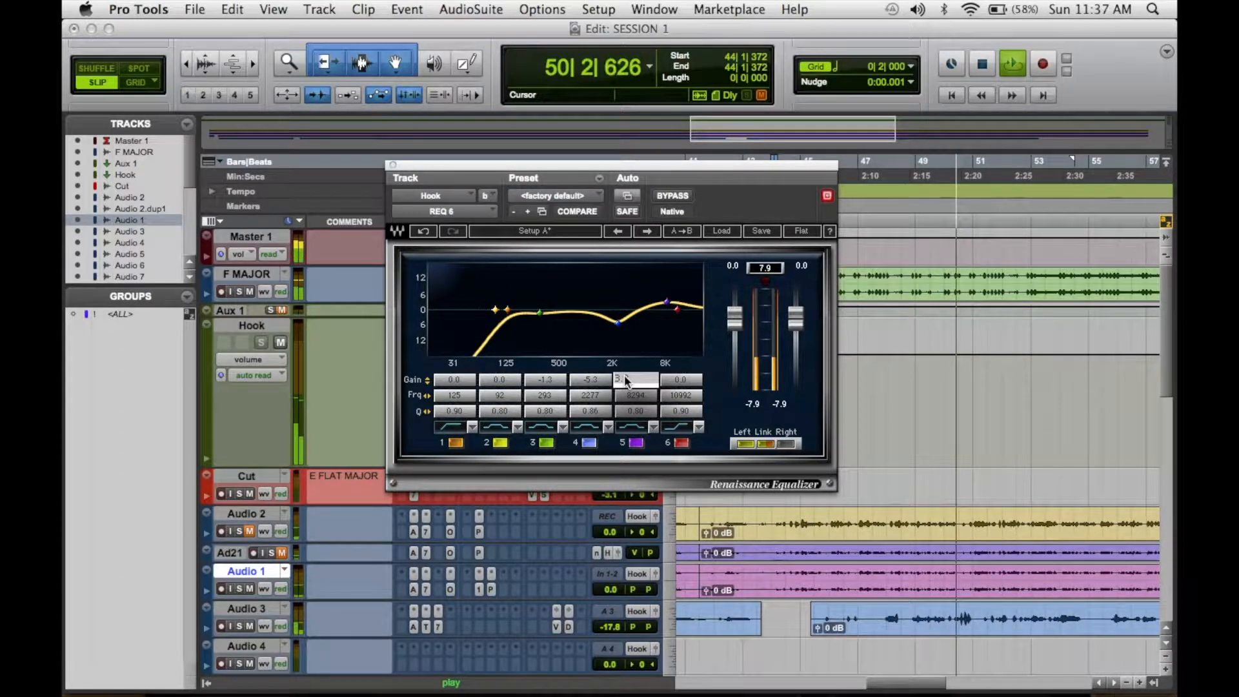
pyautogui.write('2')
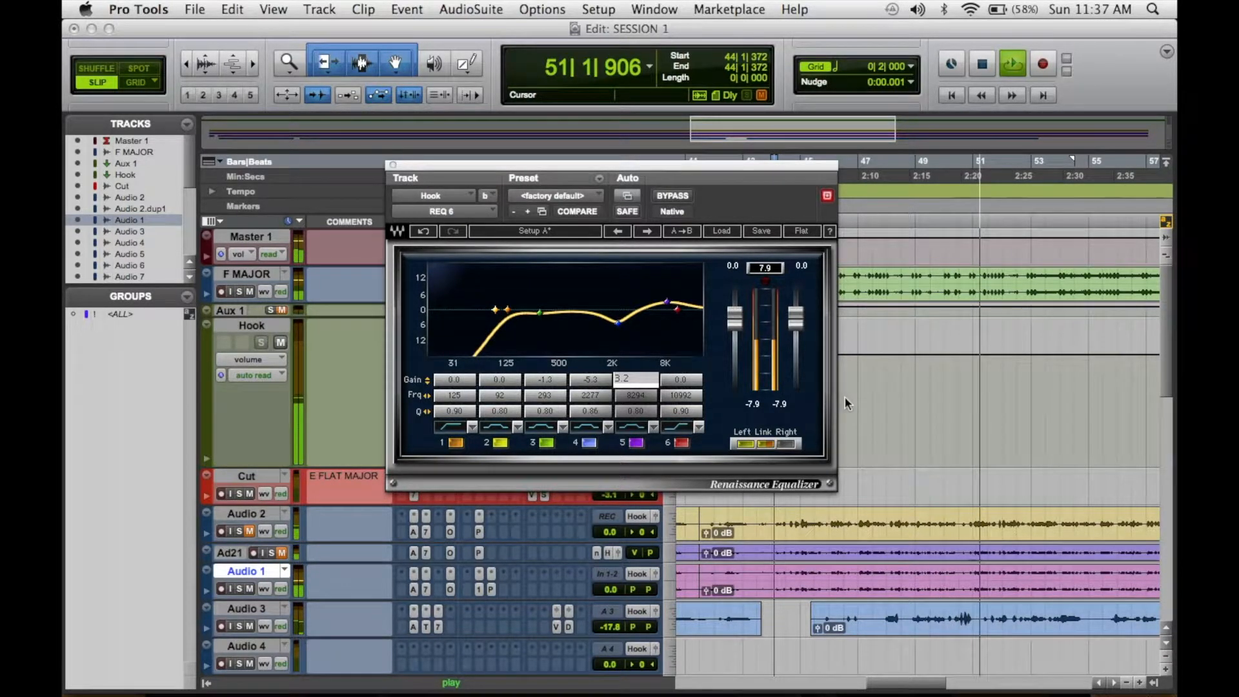
pyautogui.press('Return')
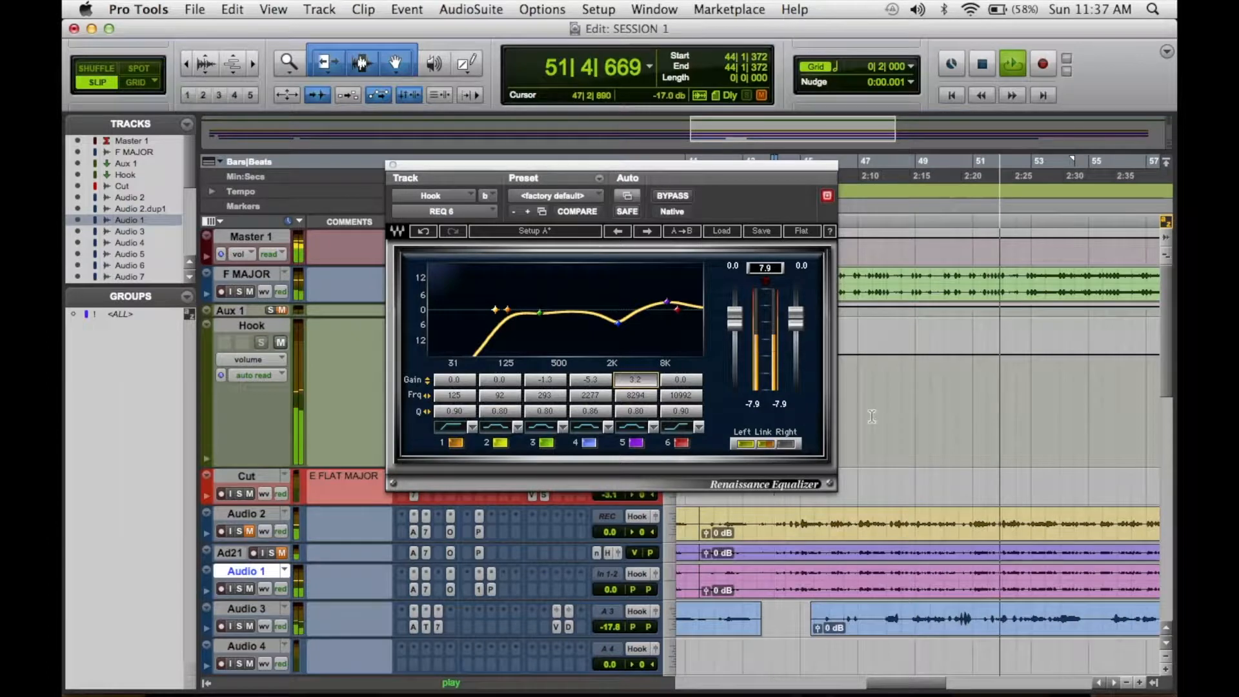
pyautogui.press('space')
pyautogui.click(391, 166)
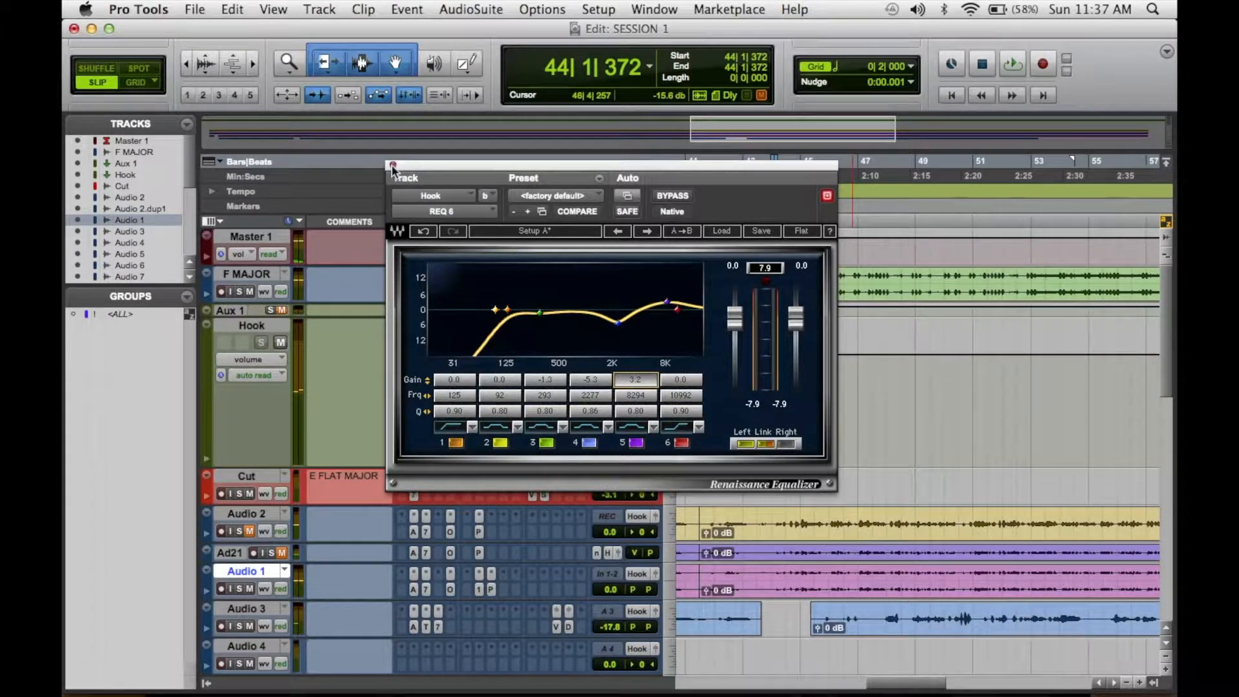
# Step: Examine the Hook track's C4 multiband processor during playback, and check the settings of its RDeEsser
pyautogui.click(424, 361)
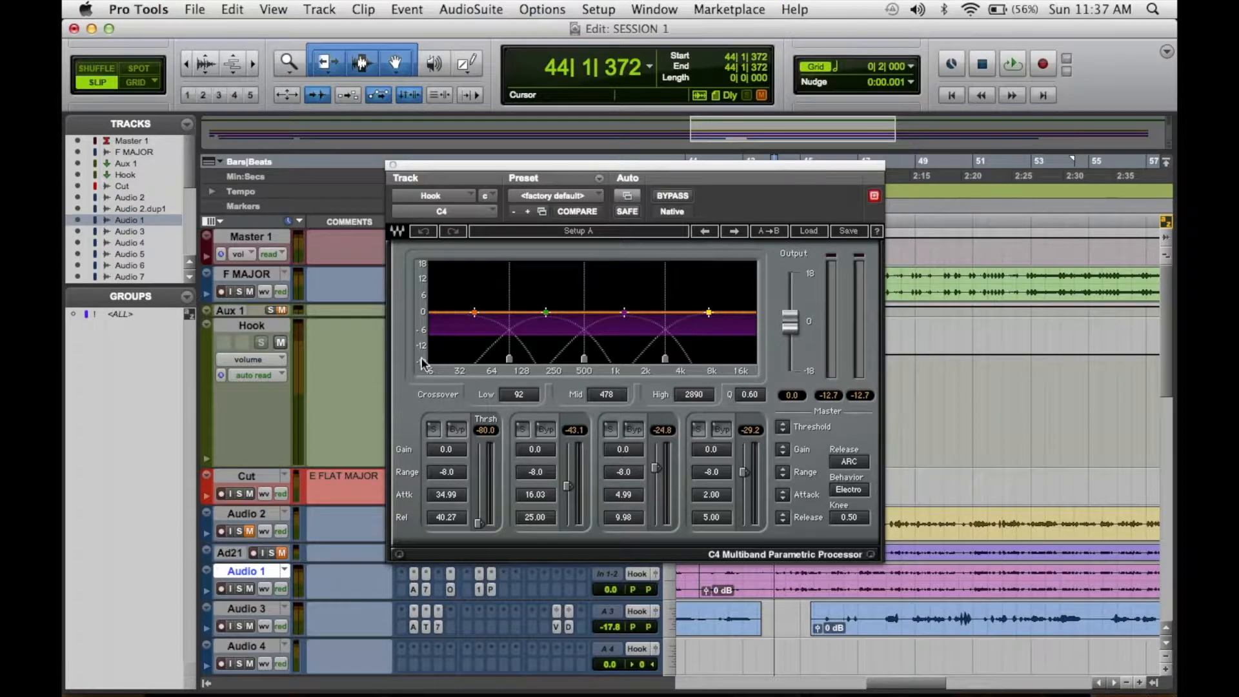
pyautogui.press('space')
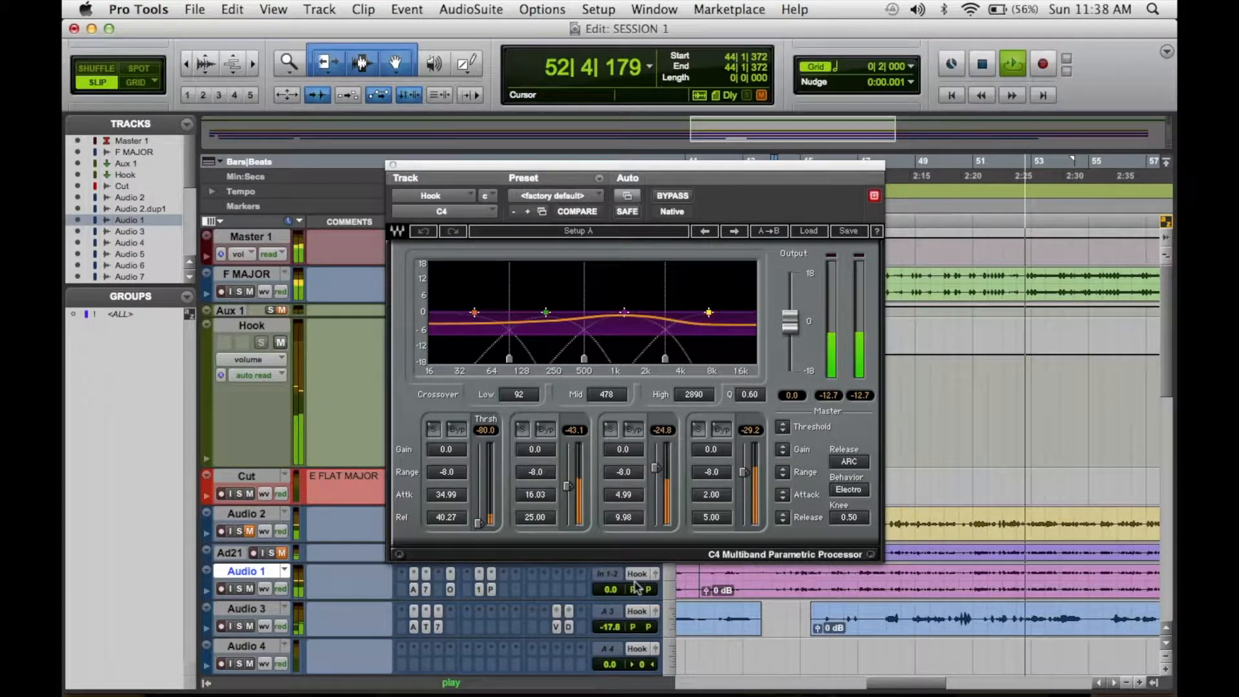
pyautogui.press('space')
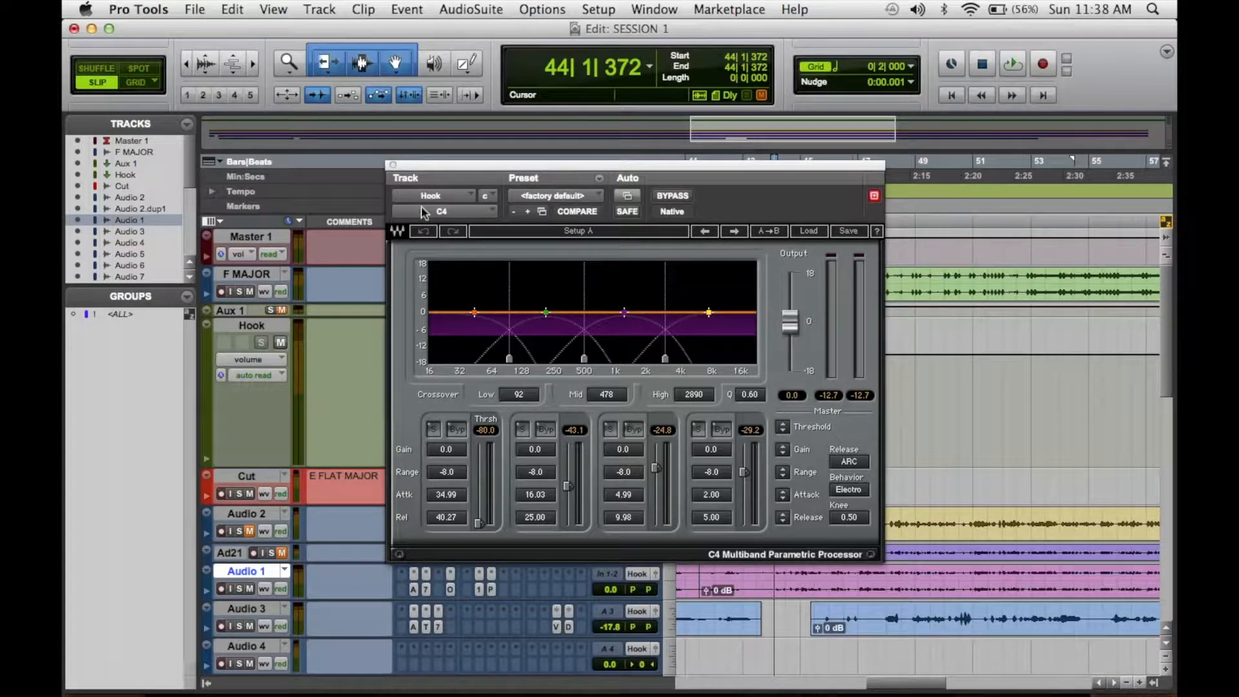
pyautogui.click(393, 166)
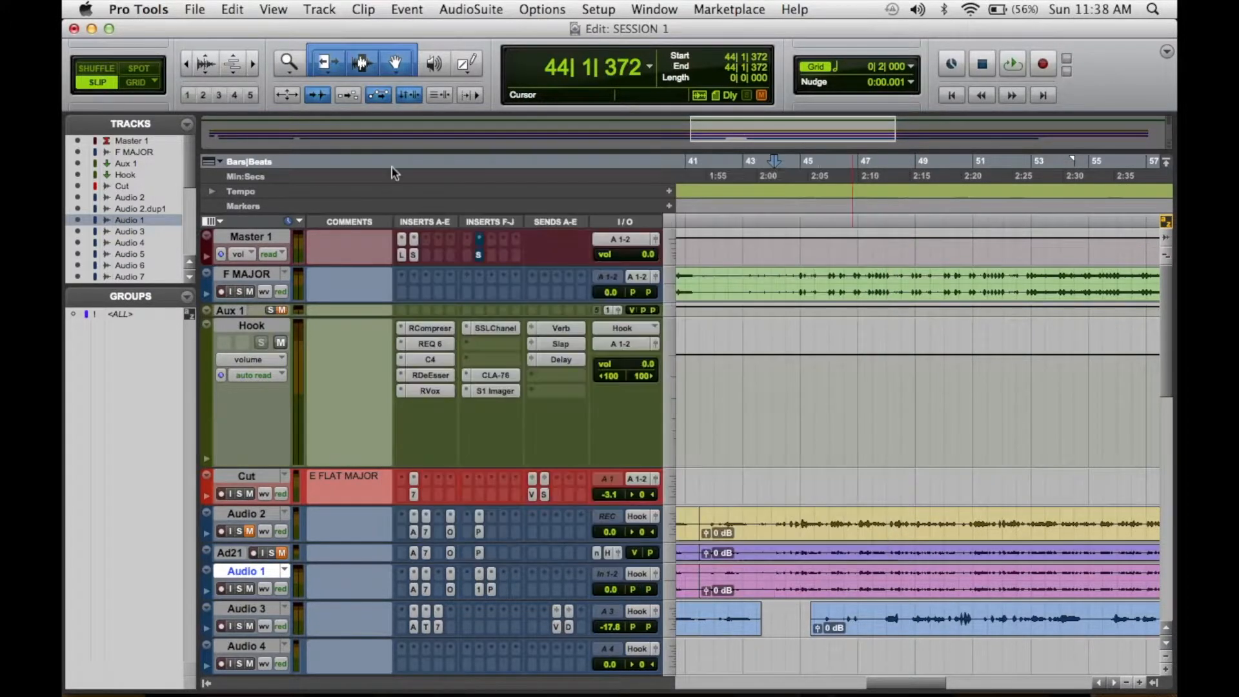
pyautogui.click(426, 378)
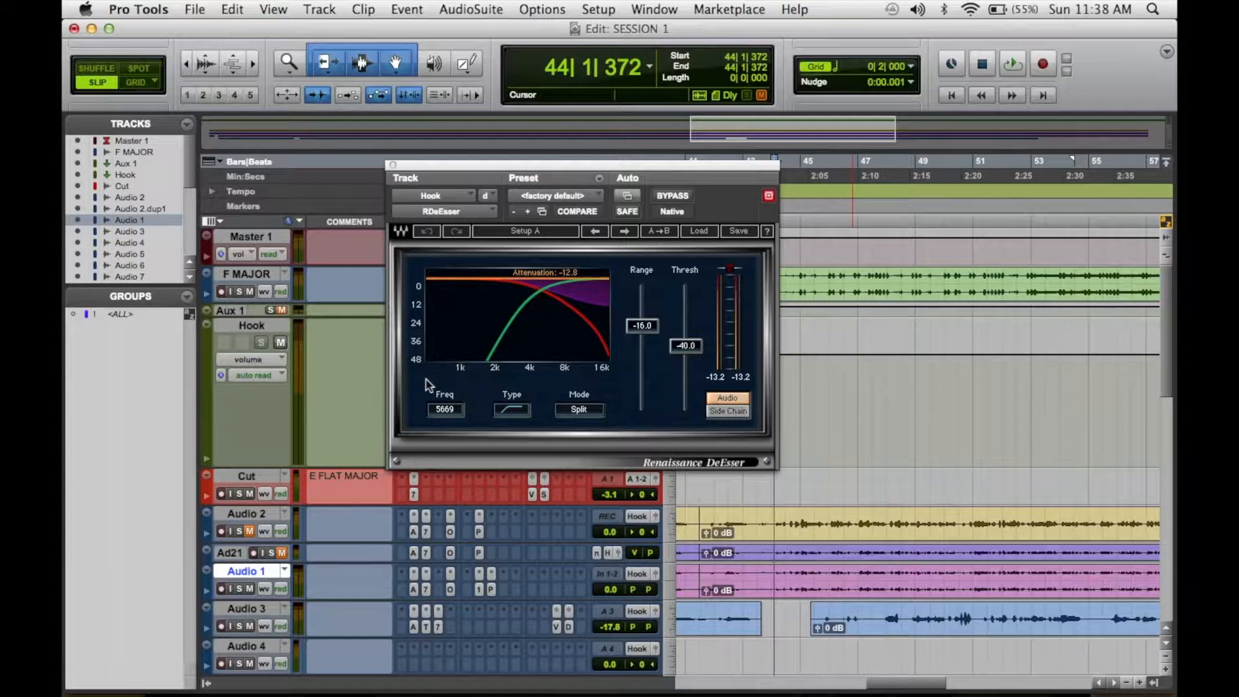
pyautogui.click(392, 163)
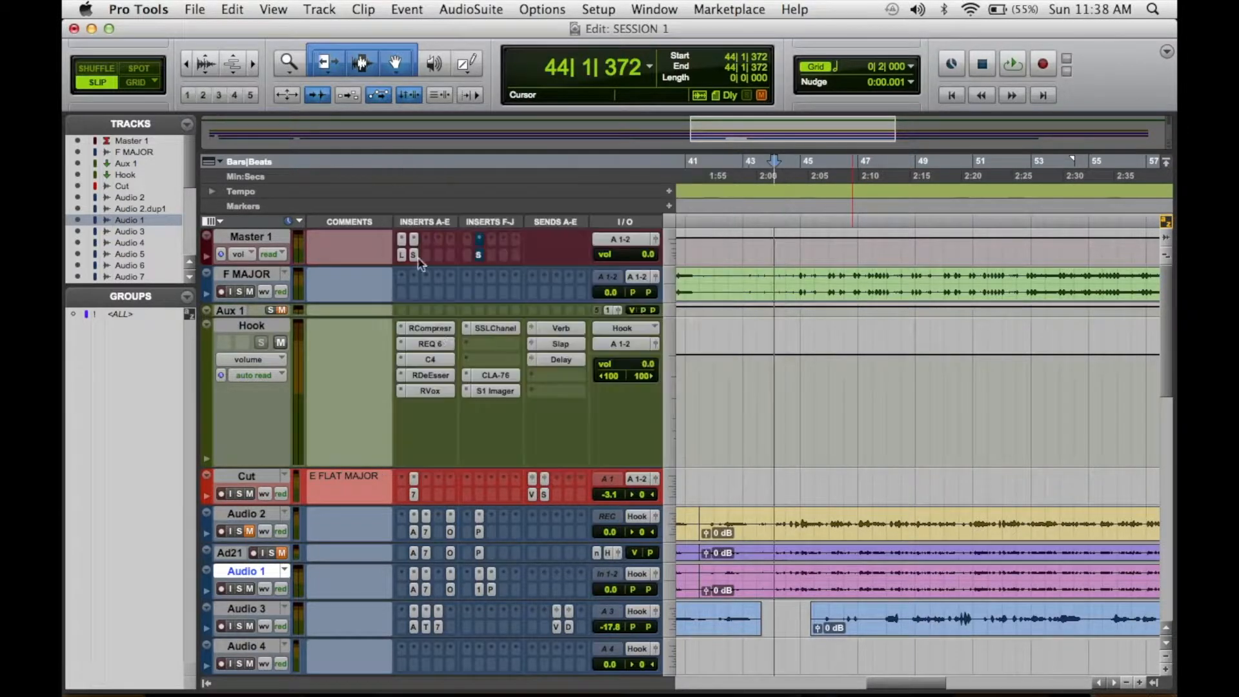
# Step: Play the hook with RVox open on the Hook track, comparing the sound with the effect bypassed and active
pyautogui.doubleClick(429, 388)
pyautogui.click(430, 391)
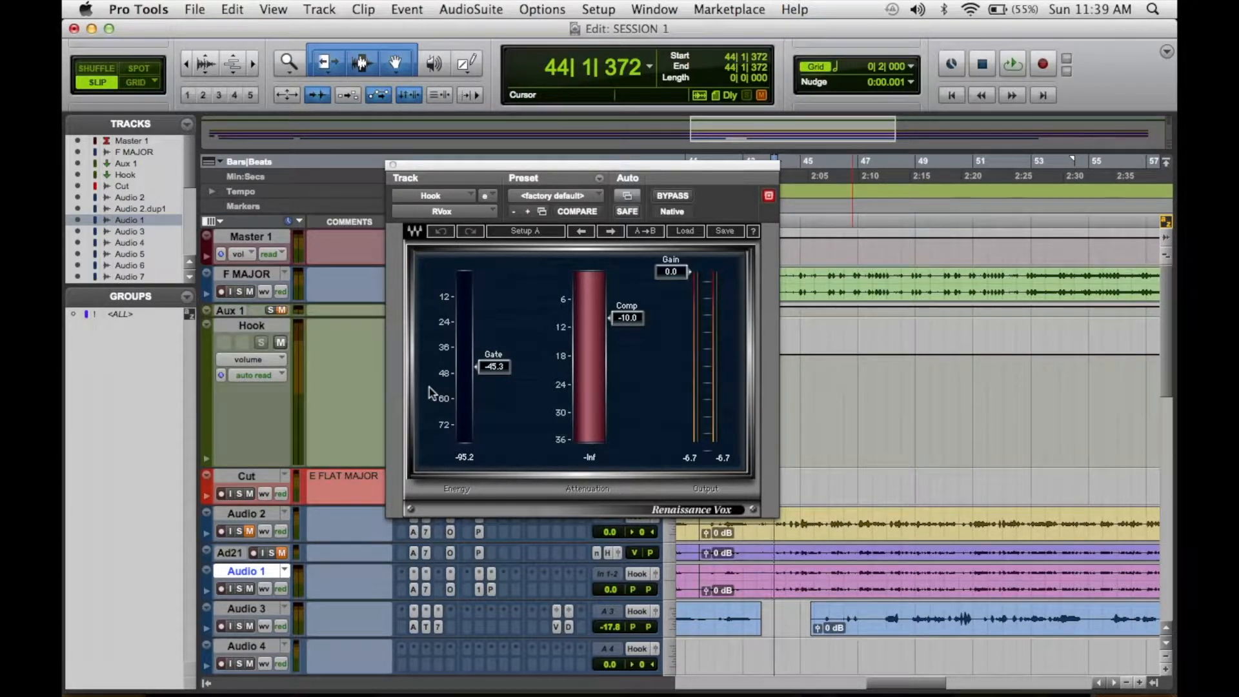
pyautogui.press('space')
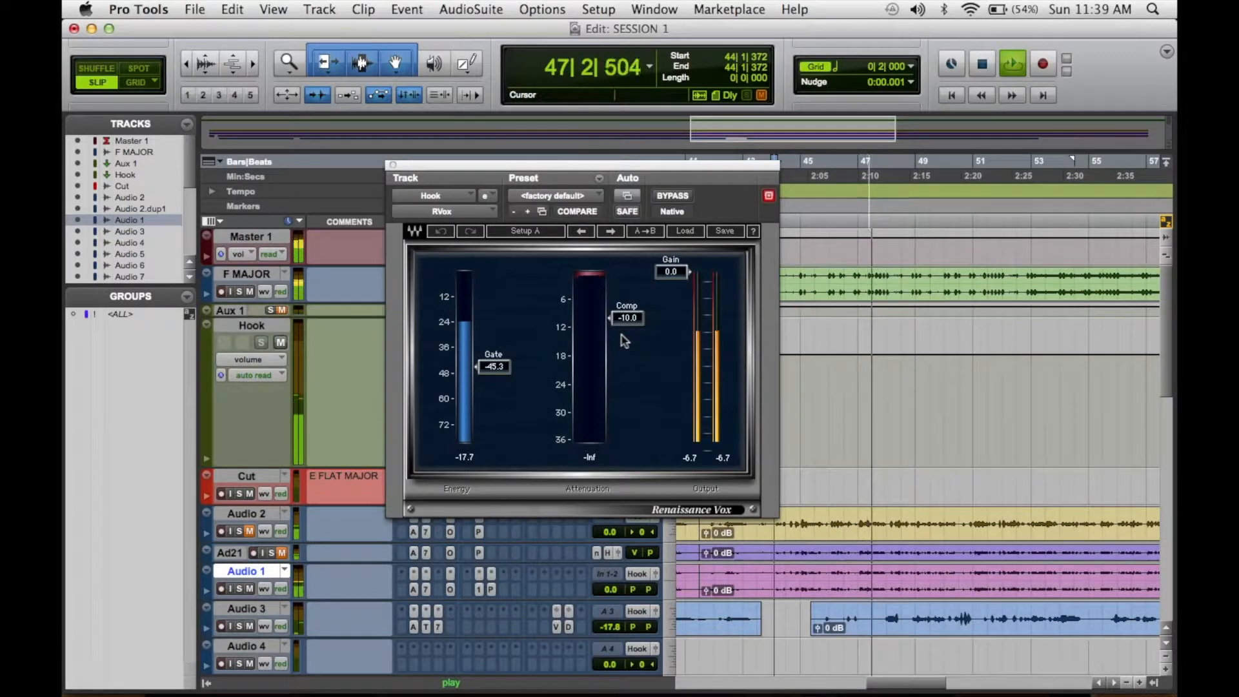
pyautogui.click(672, 196)
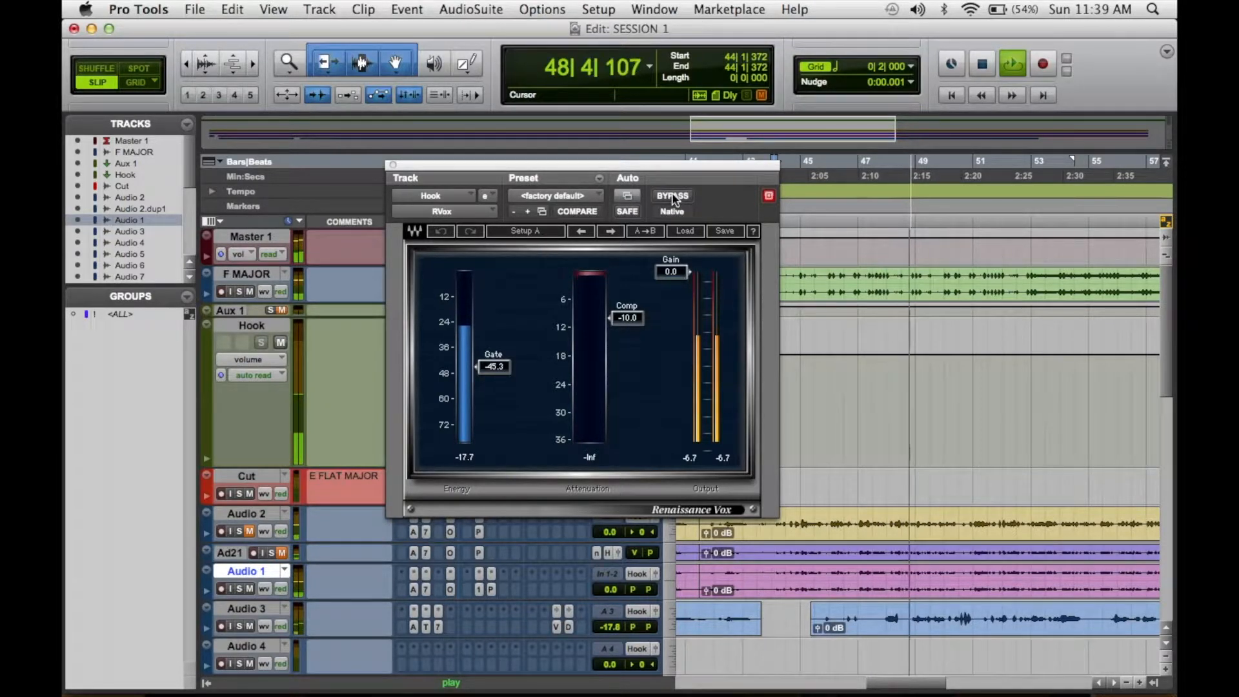
pyautogui.click(671, 194)
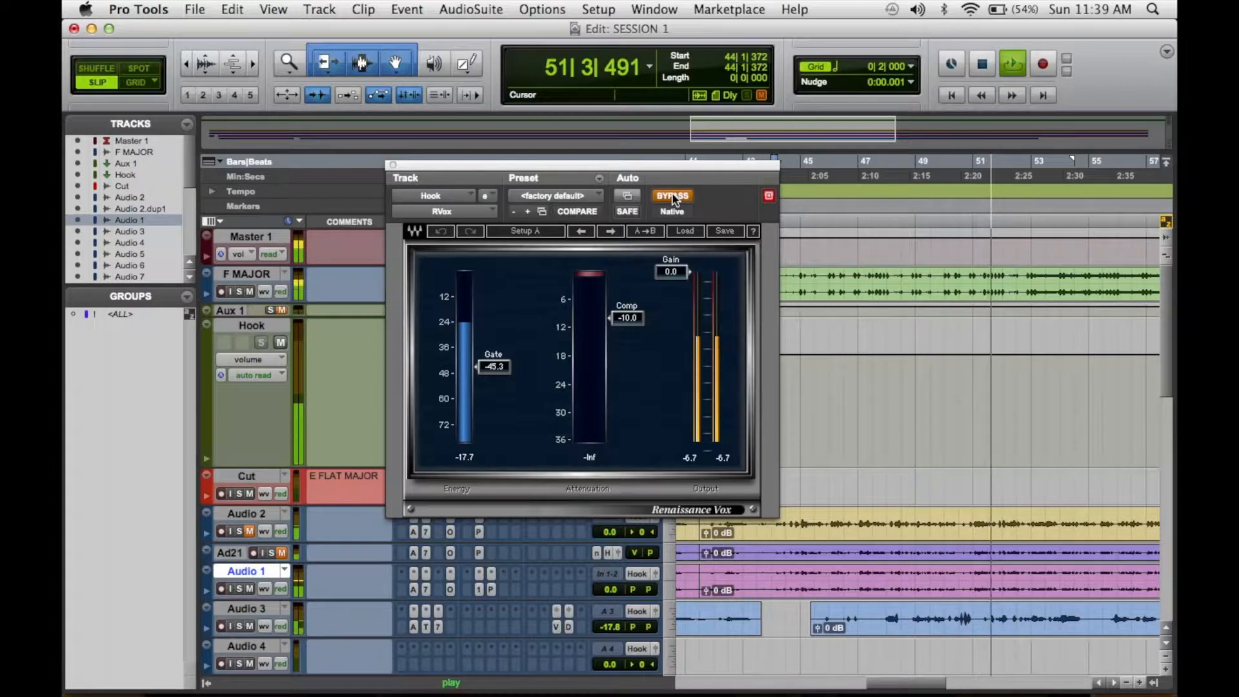
pyautogui.click(671, 197)
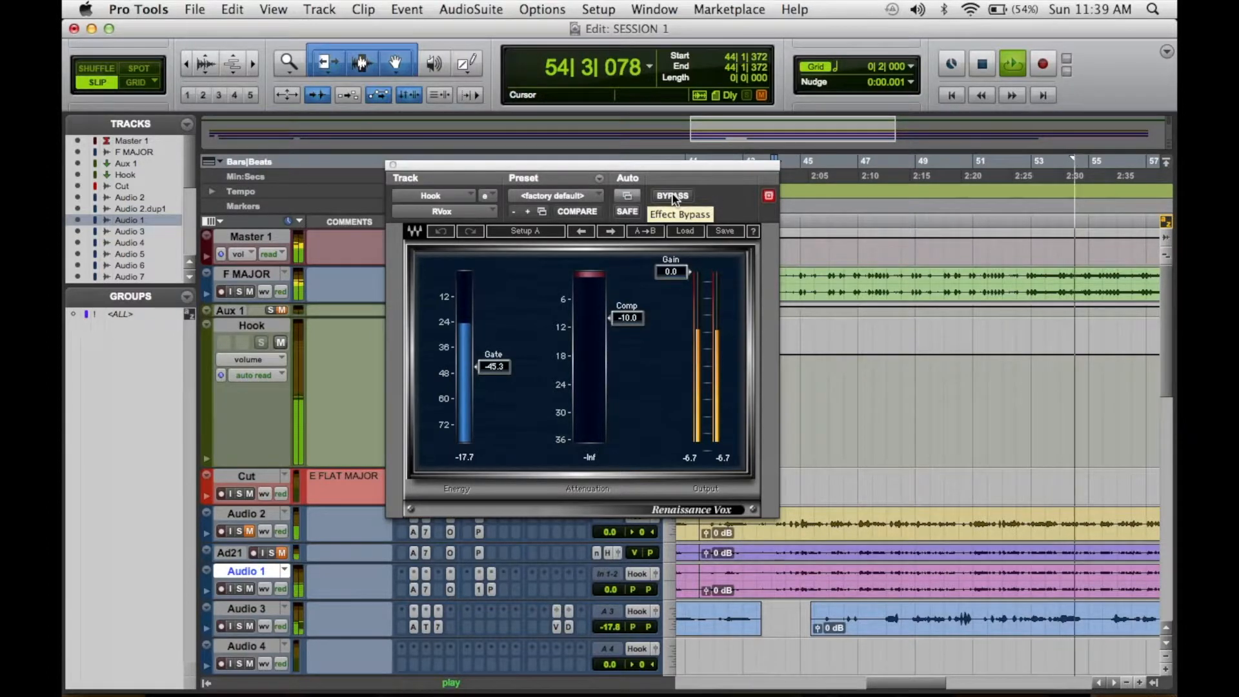
pyautogui.press('space')
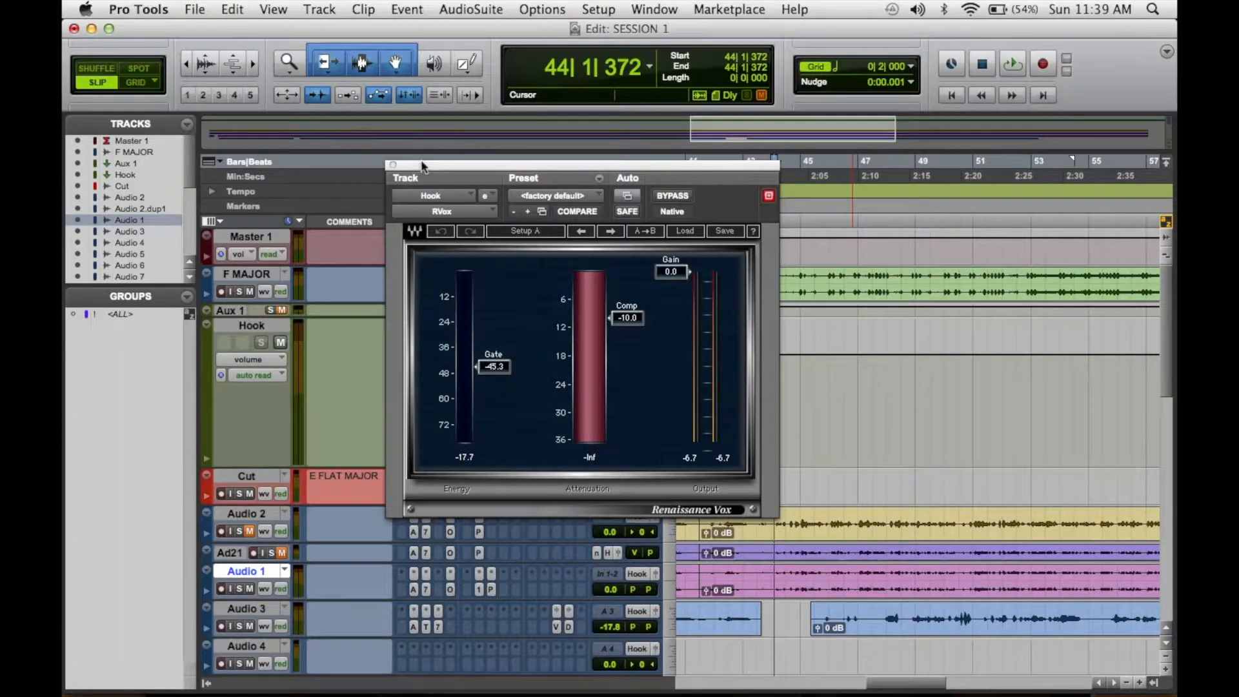
pyautogui.click(393, 165)
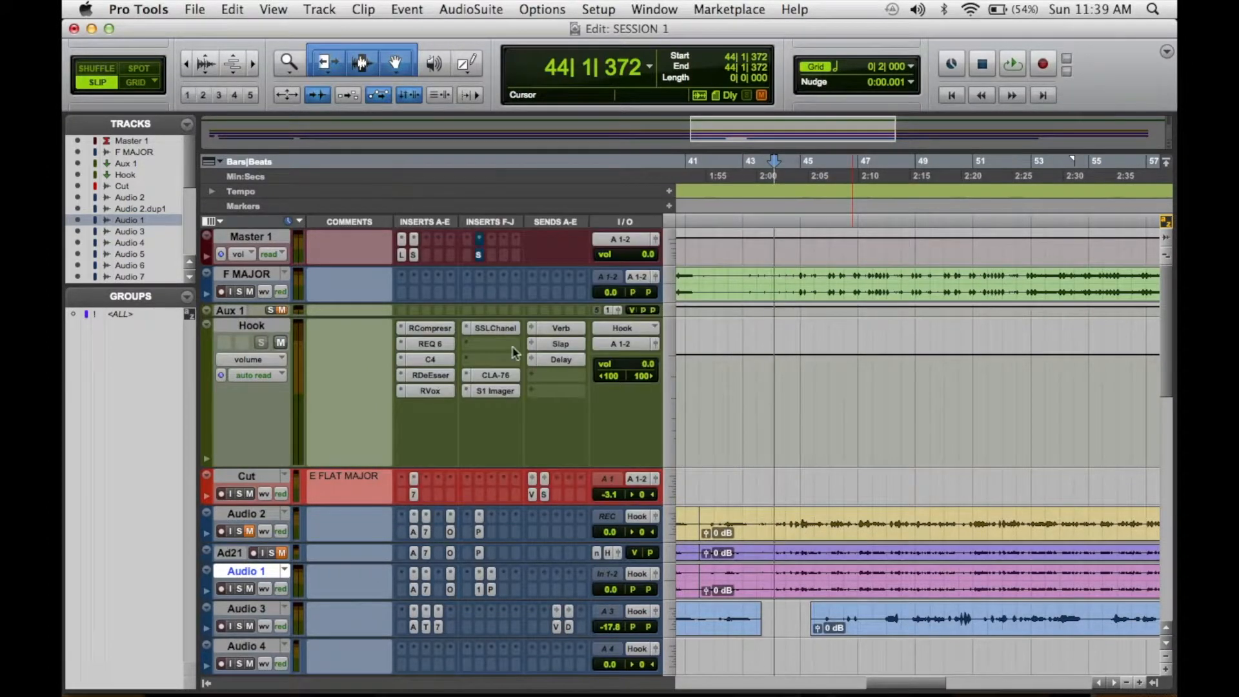
# Step: Audition the Hook track's SSLChannel during playback, comparing the sound with the effect bypassed and active, and close it after stopping
pyautogui.click(488, 328)
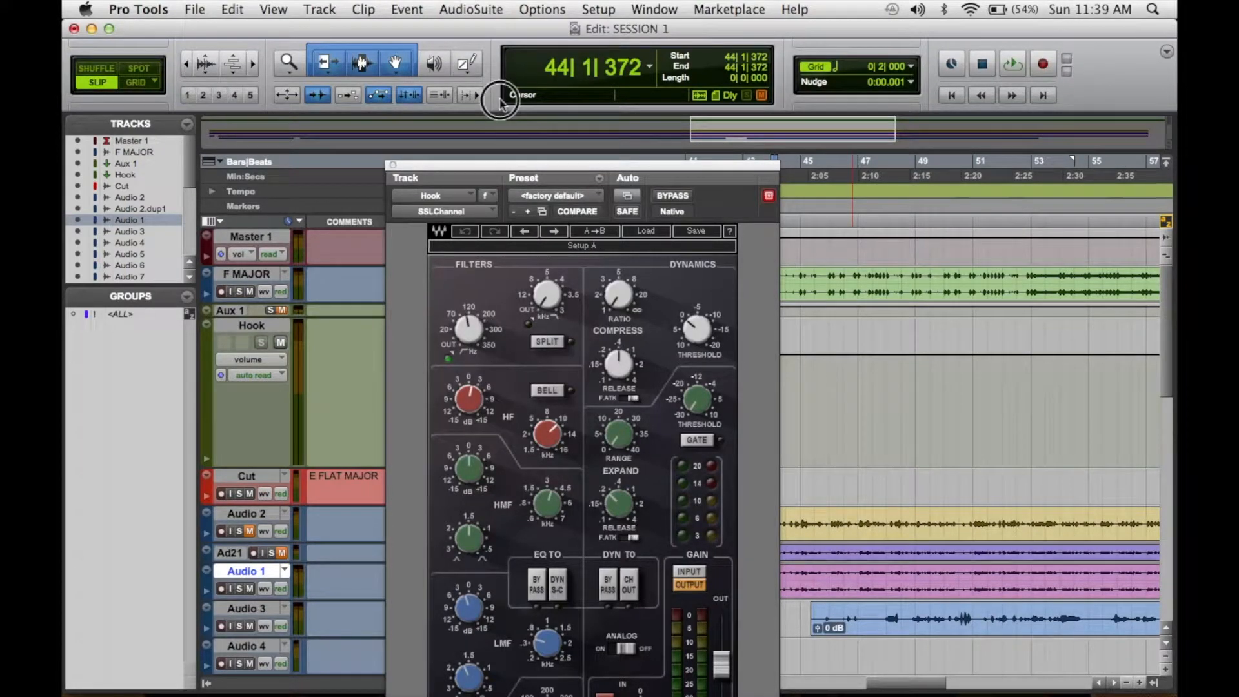
pyautogui.moveTo(504, 169); pyautogui.dragTo(495, 101)
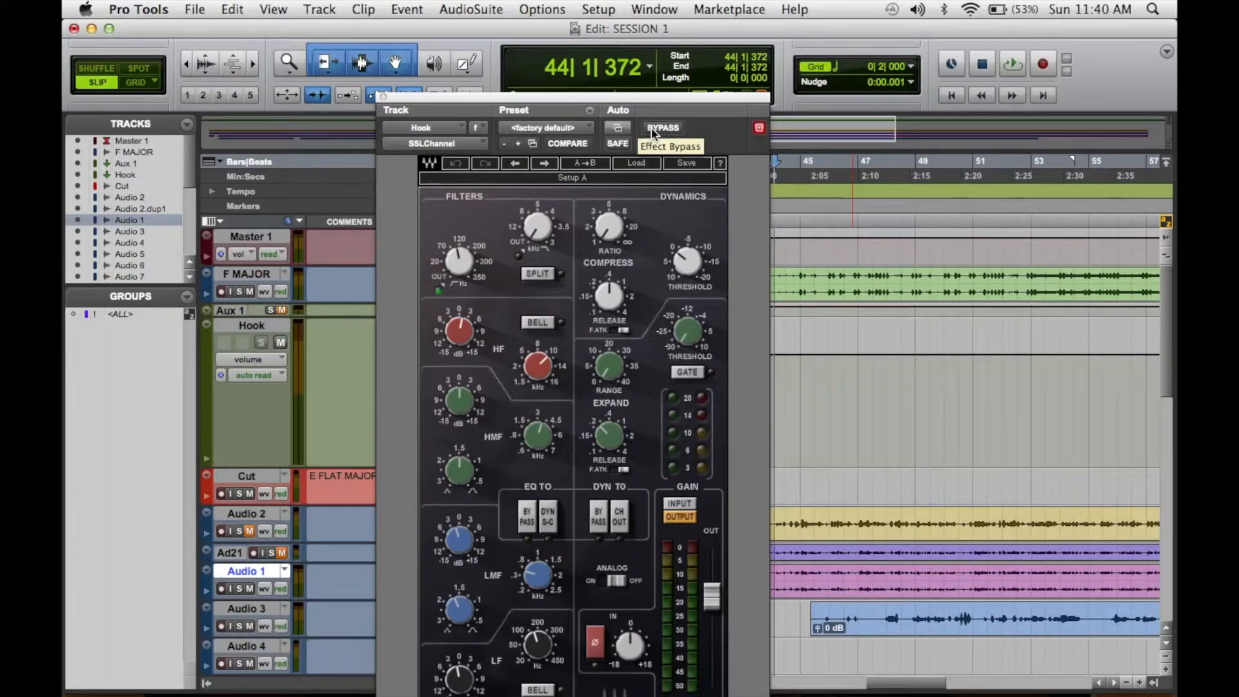
pyautogui.press('space')
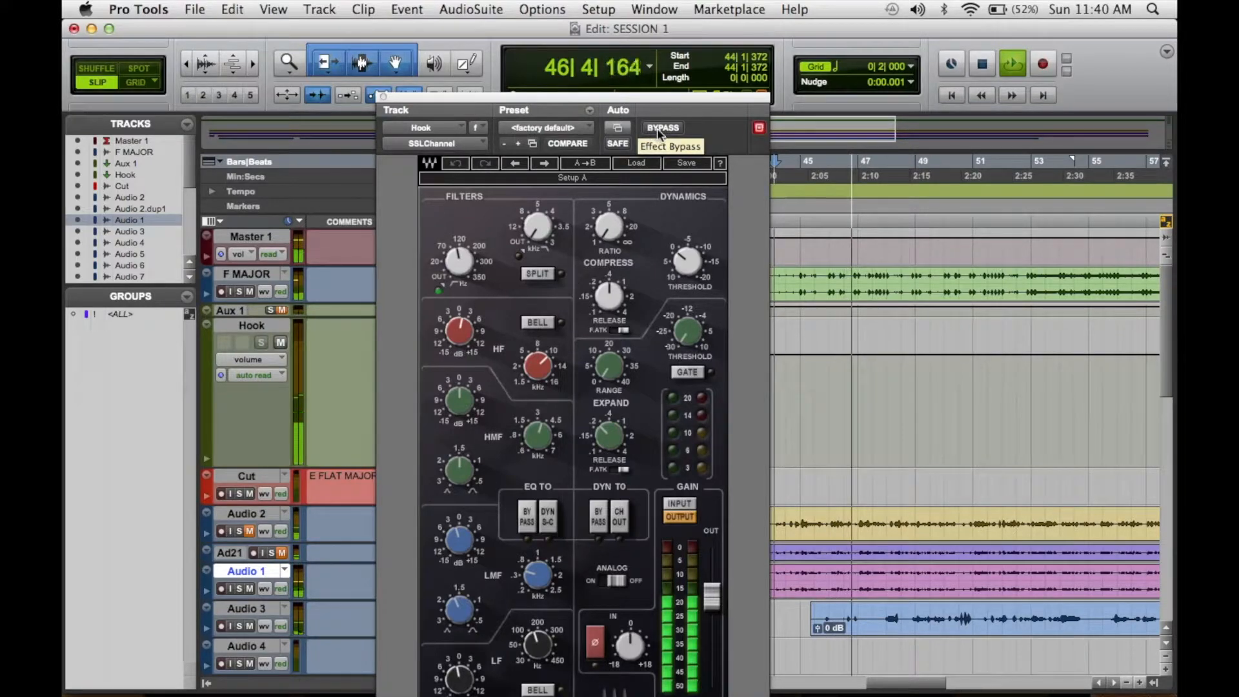
pyautogui.click(661, 129)
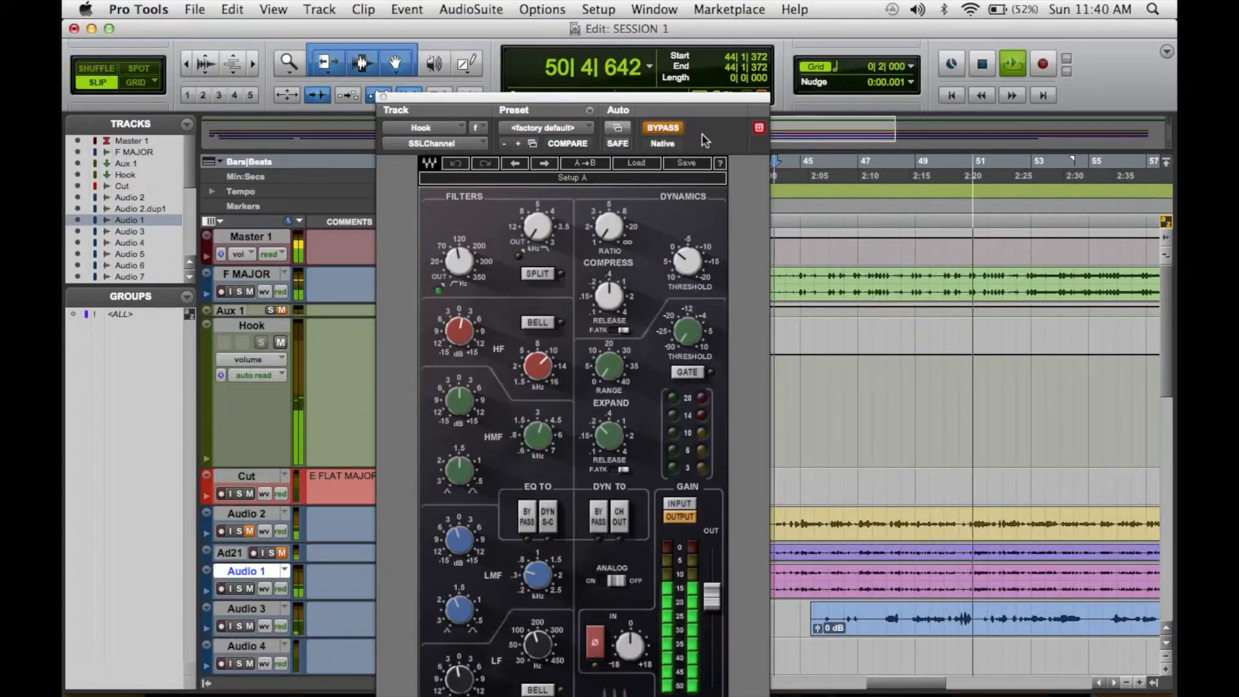
pyautogui.click(666, 132)
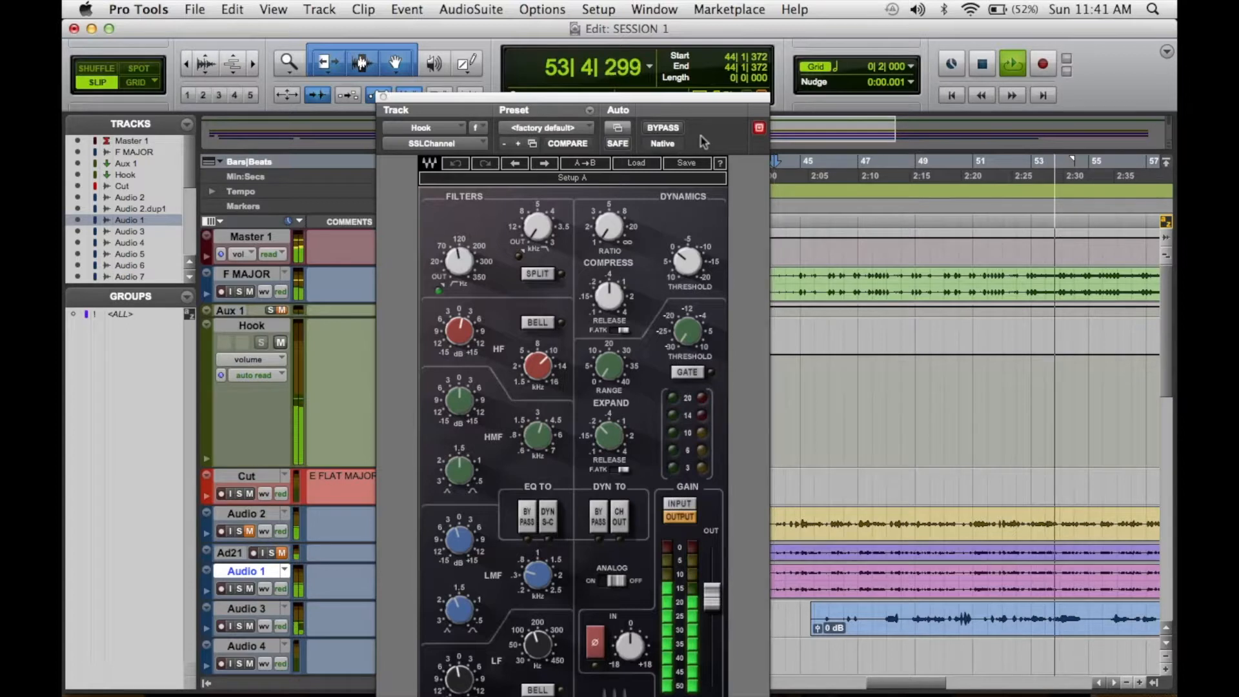
pyautogui.press('space')
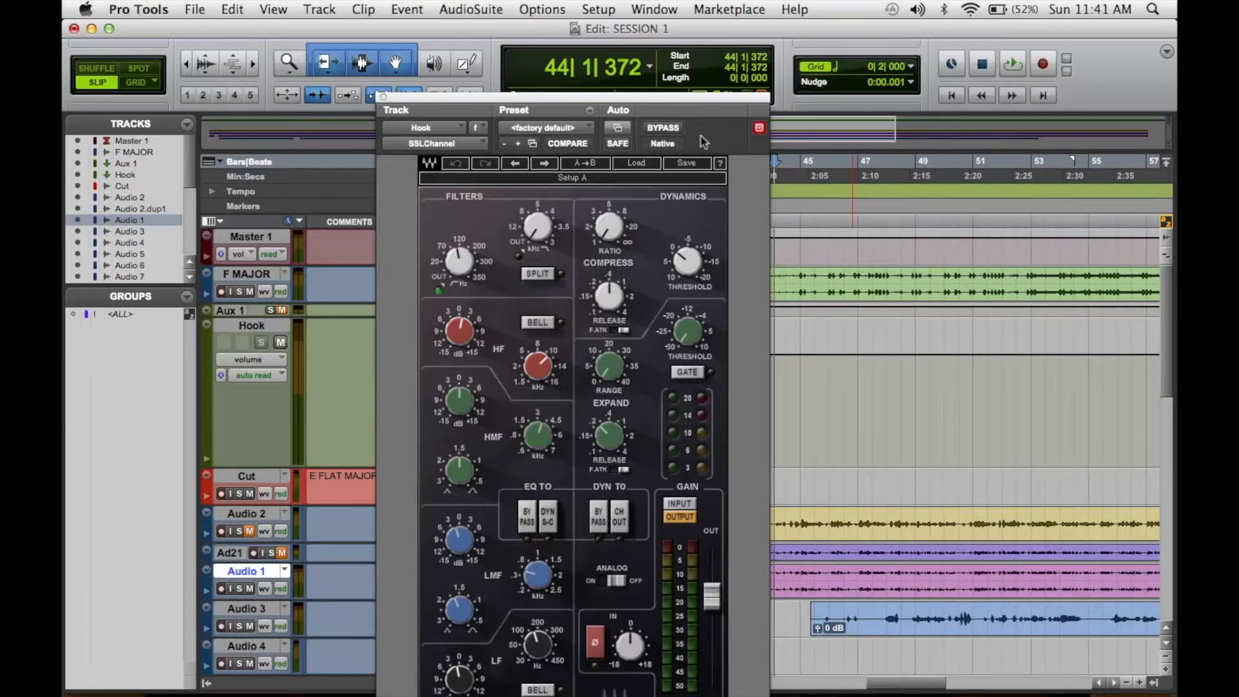
pyautogui.click(383, 97)
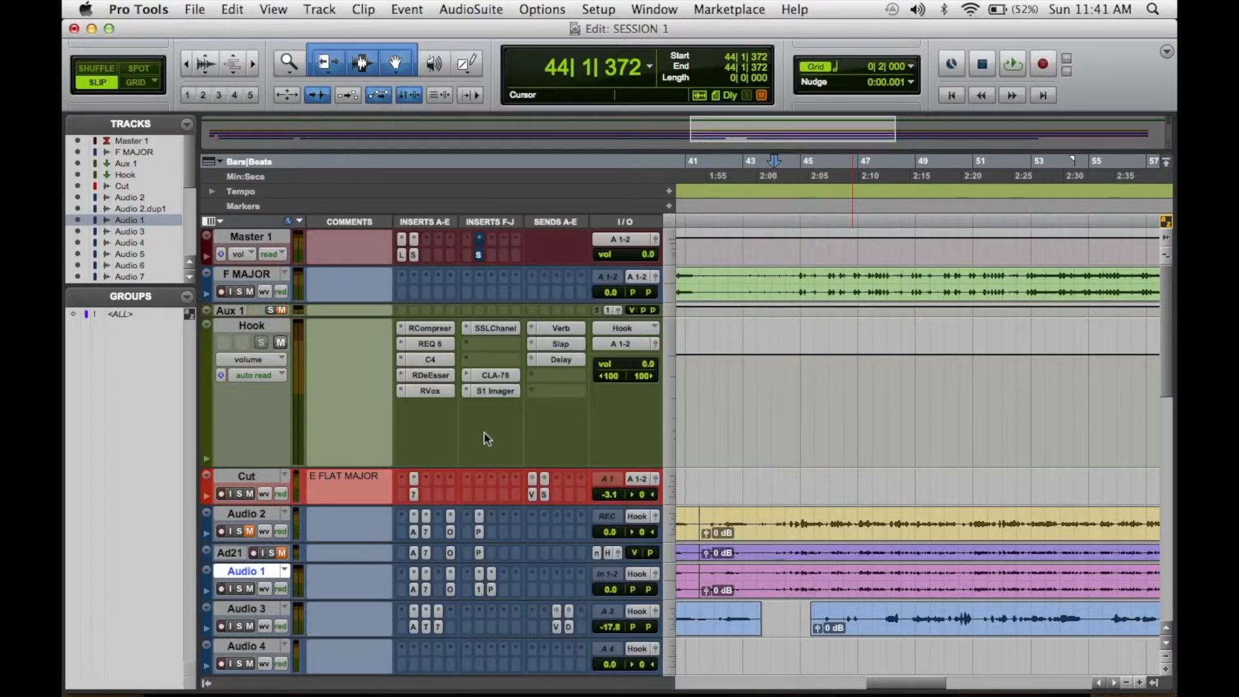
# Step: Play the hook with the CLA-76 compressor open on the Hook track, then check the S1 Imager settings and close the plug-in
pyautogui.click(496, 381)
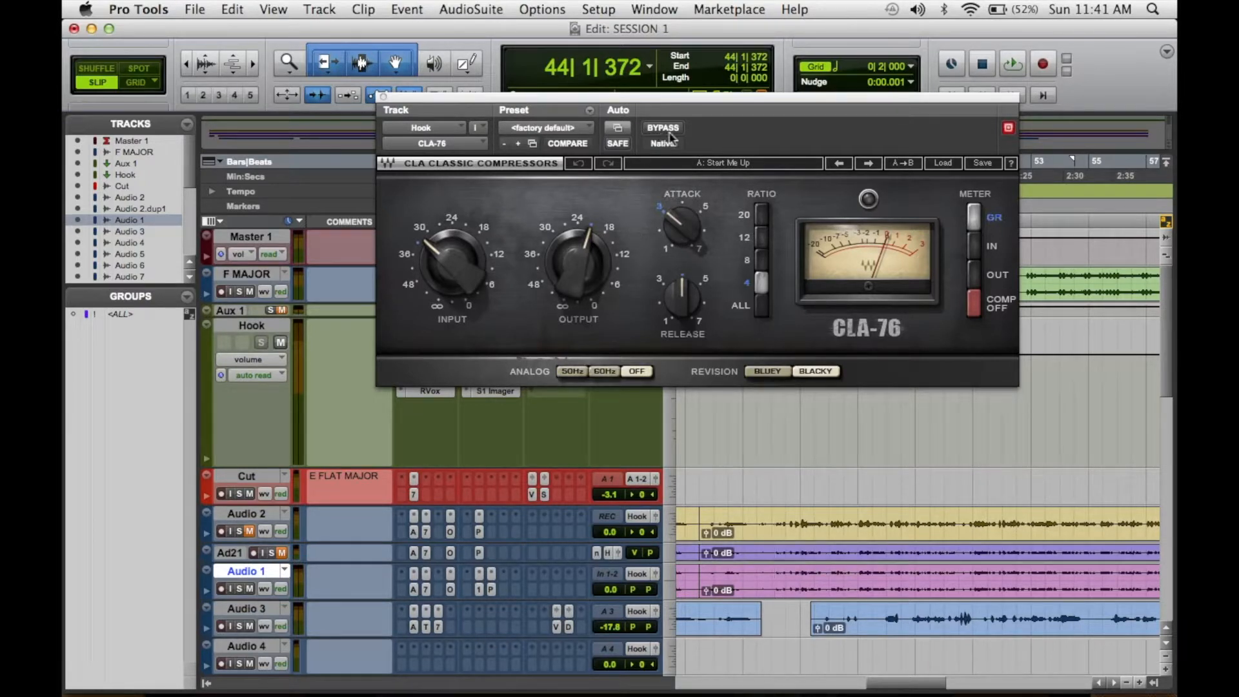
pyautogui.press('space')
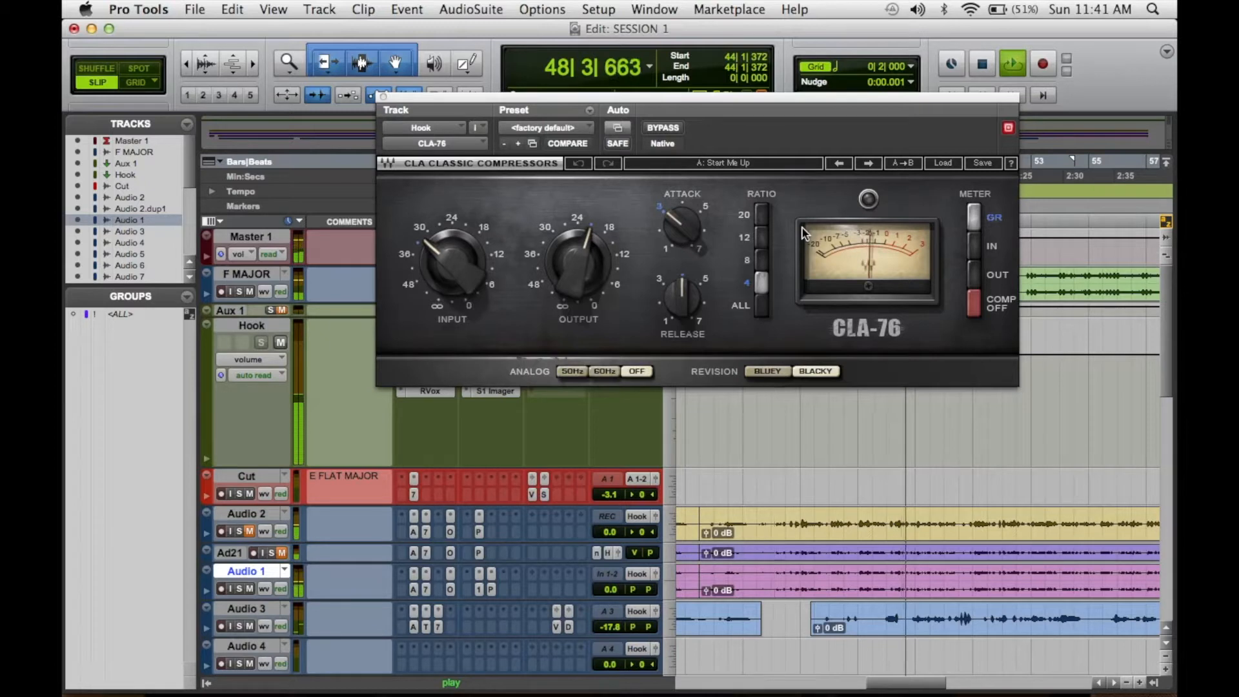
pyautogui.press('space')
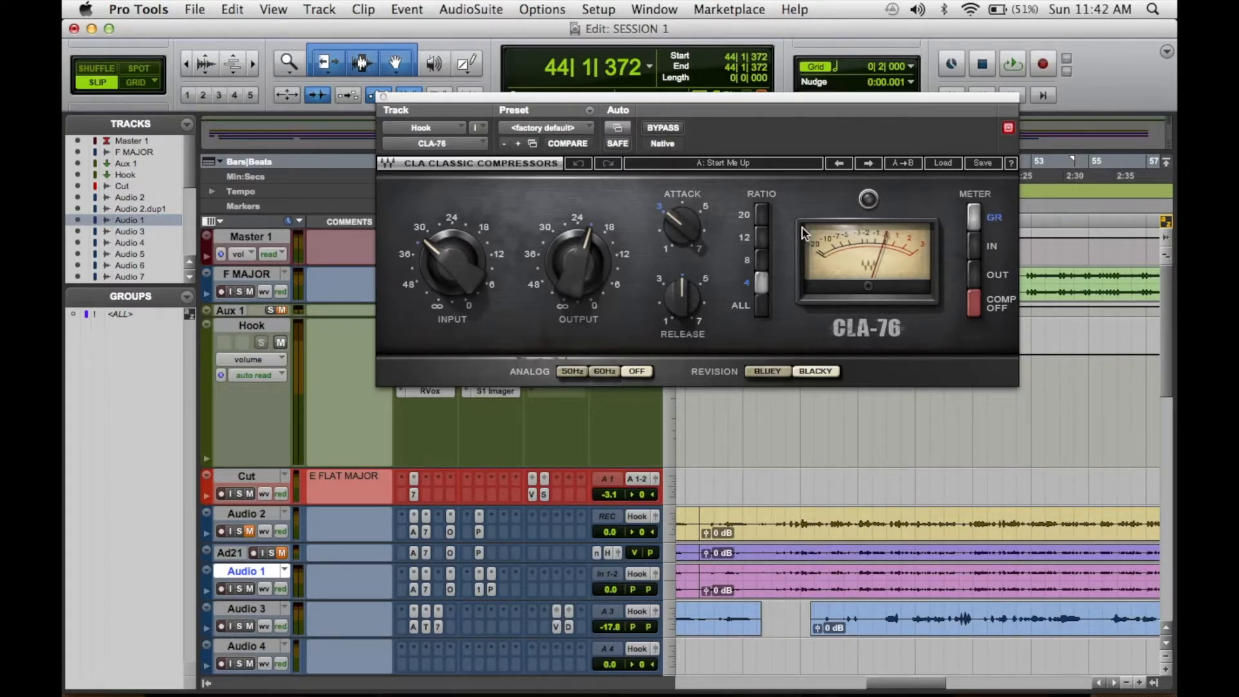
pyautogui.click(506, 390)
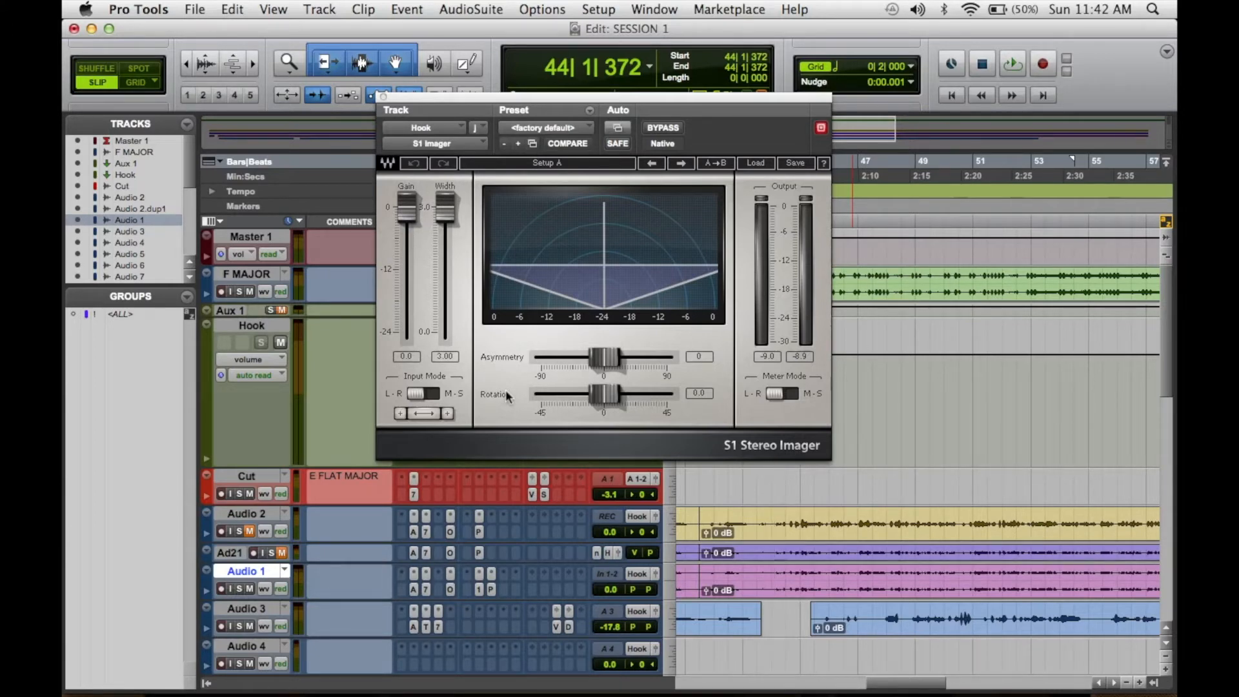
pyautogui.click(383, 97)
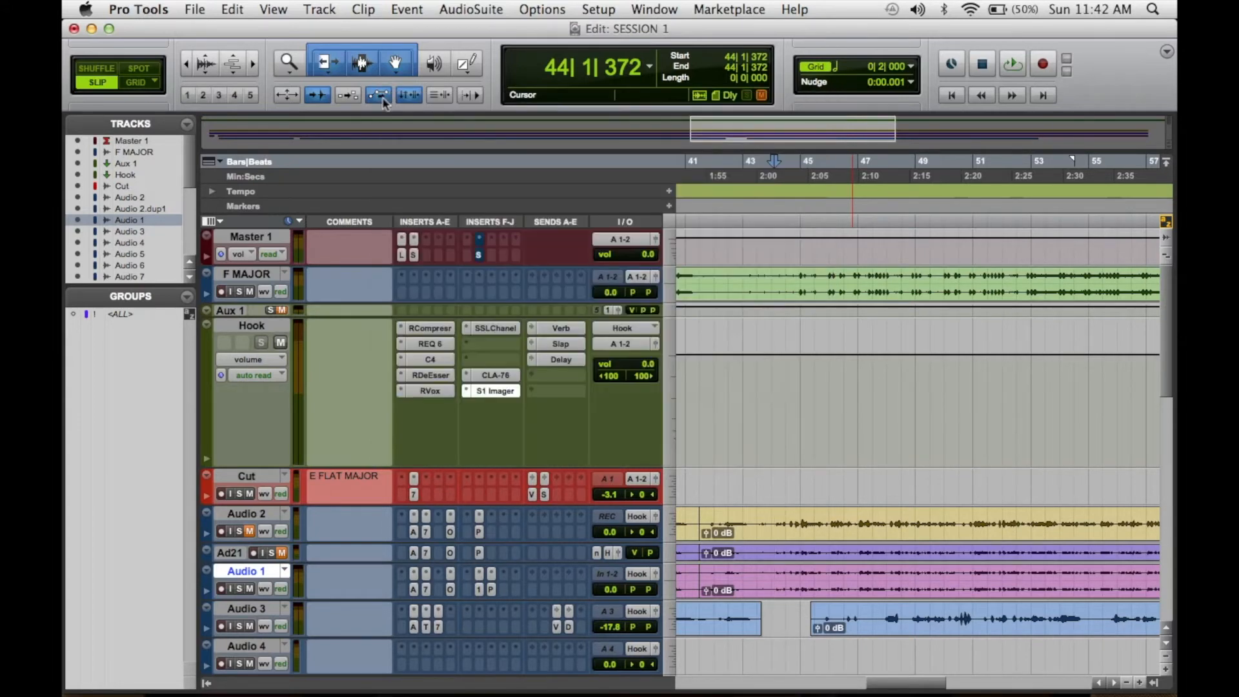